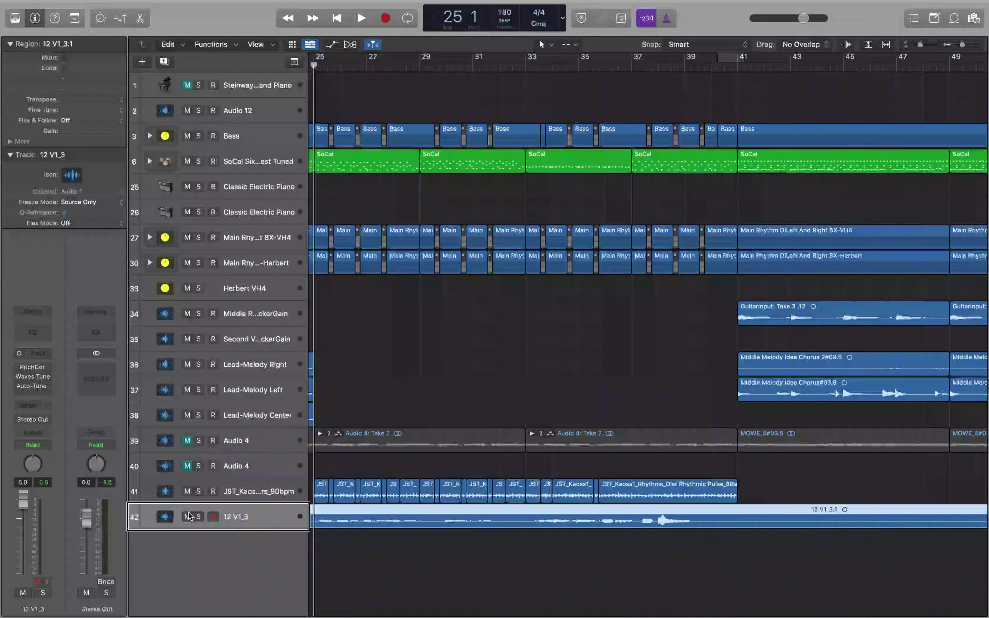
Step: Play the song from bar 25 to hear the uncorrected 12 V1_3 vocal, and stop playback
{"action": "key", "text": "space"}
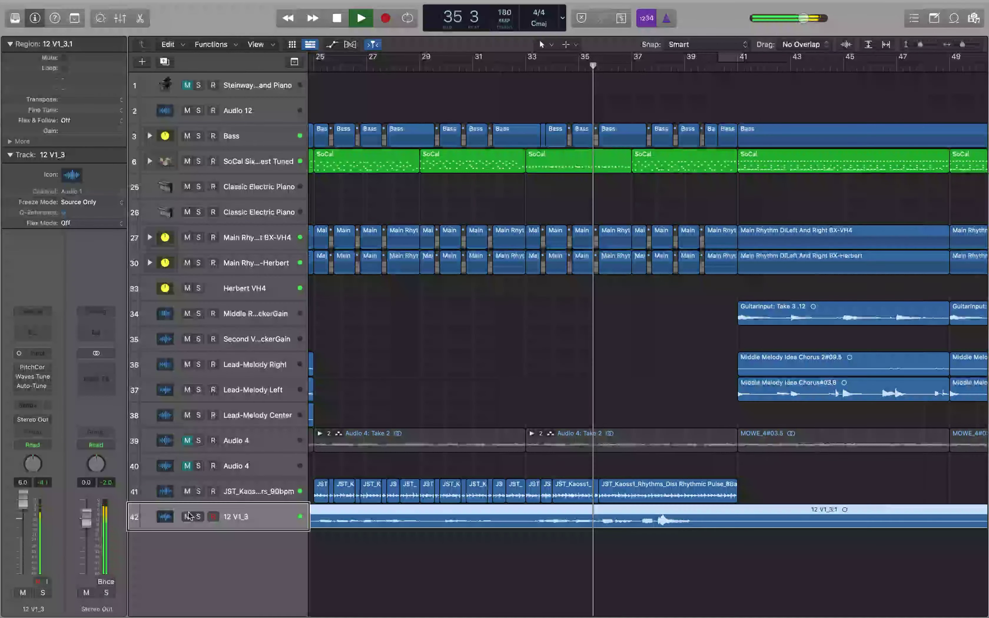
{"action": "key", "text": "space"}
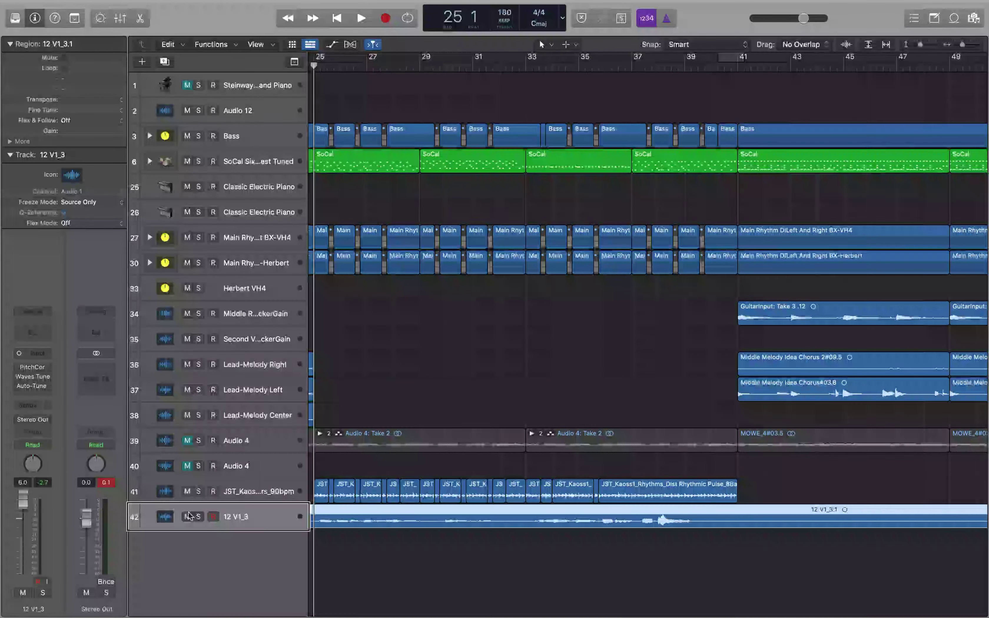
Step: Open PitchCor on the 12 V1_3 track and set its scale type to major scale with root note E
{"action": "left_click", "coordinate": [32, 367]}
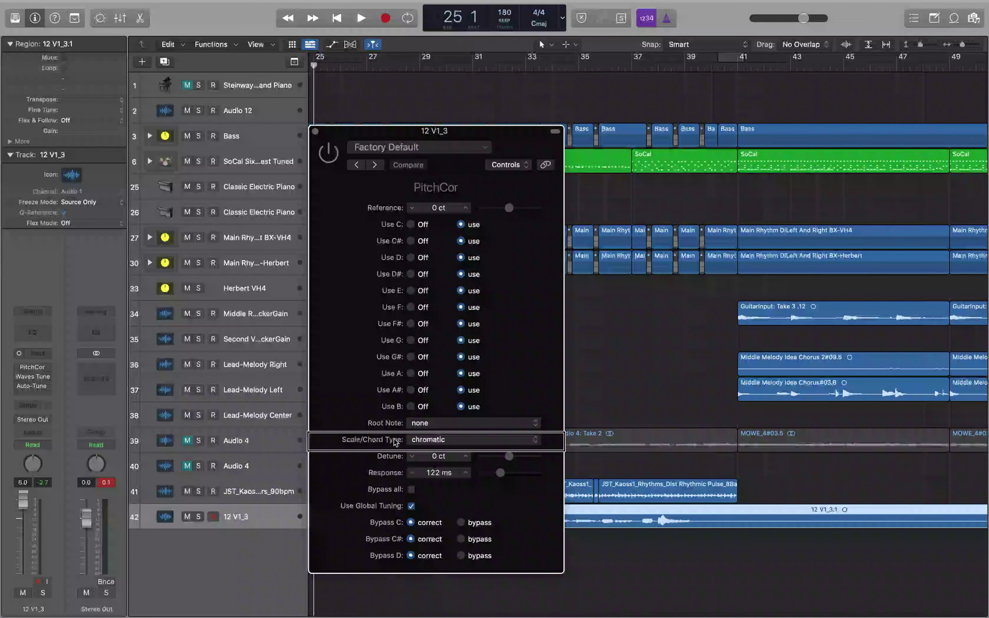
{"action": "left_click", "coordinate": [411, 440]}
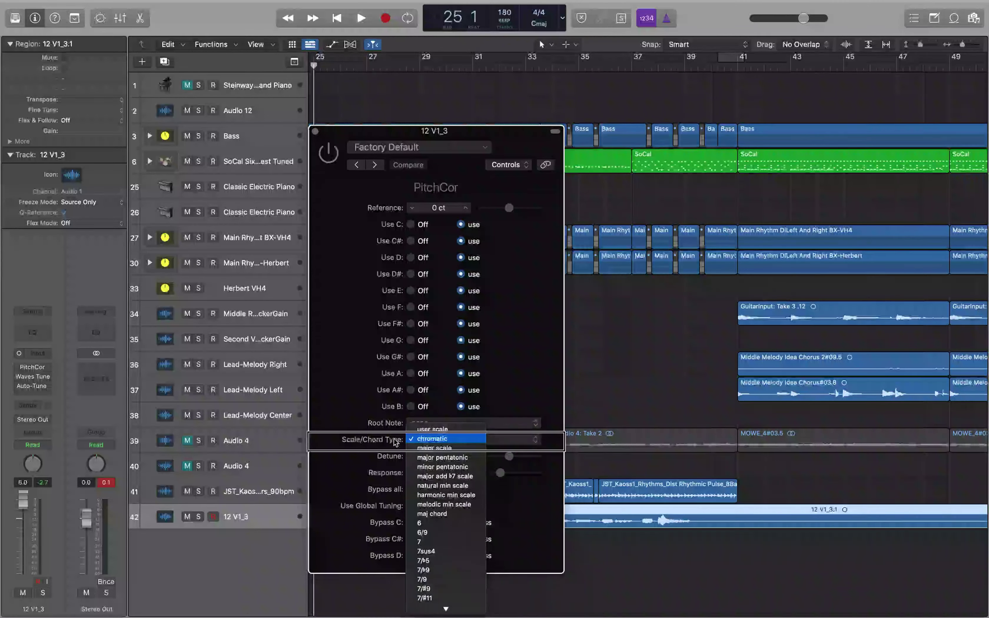
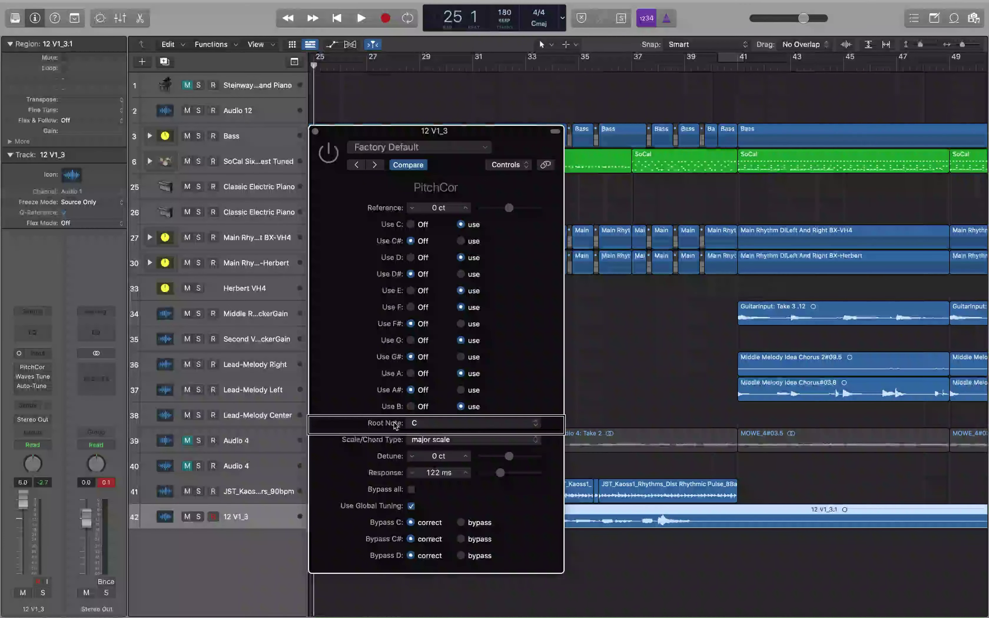
{"action": "left_click", "coordinate": [413, 423]}
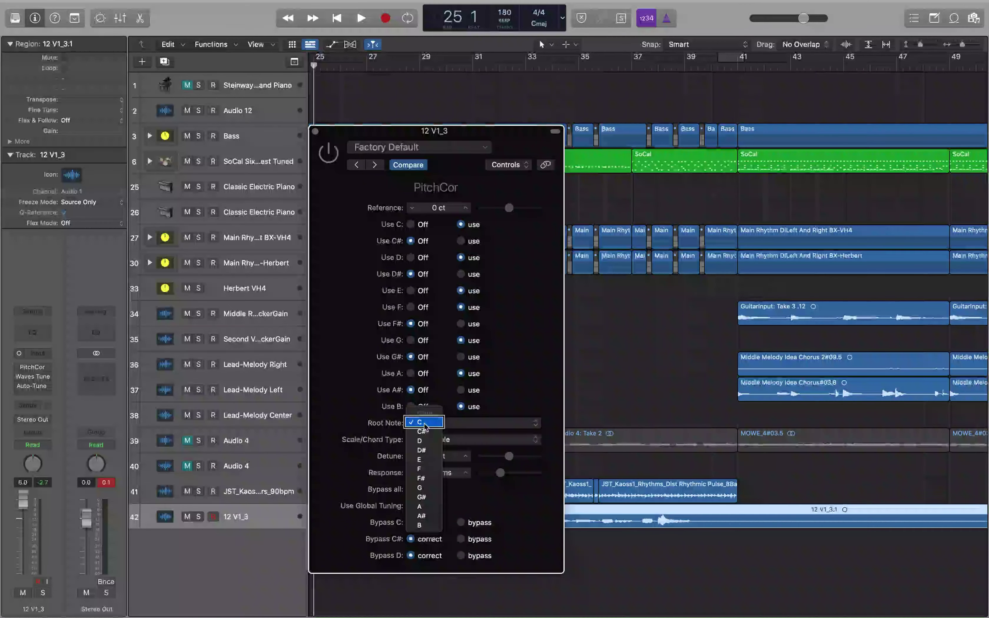
{"action": "left_click", "coordinate": [421, 460]}
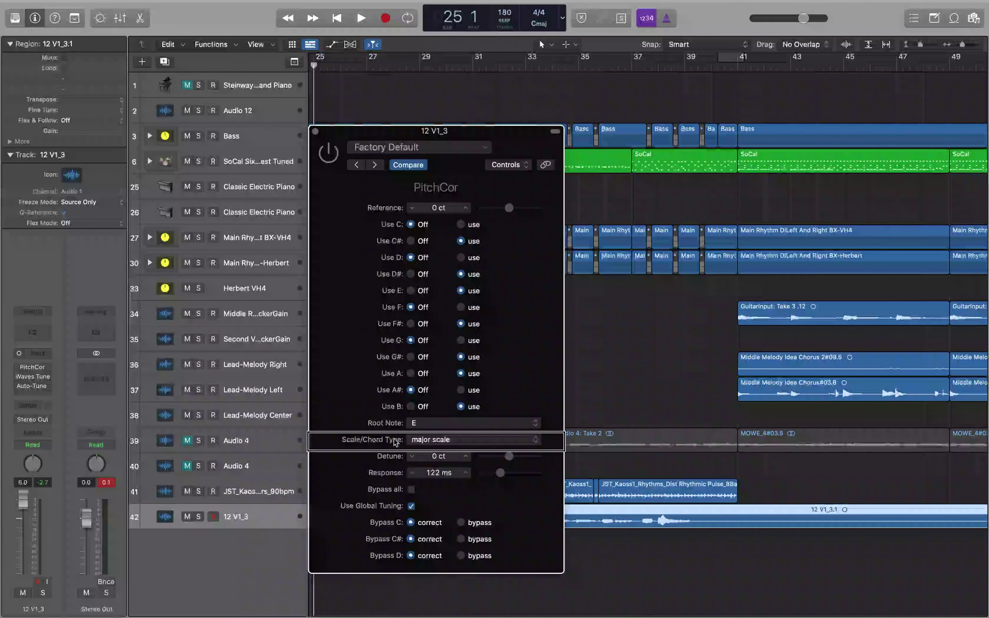
Step: Audition the song from bar 25 with PitchCor bypassed, and again with PitchCor enabled
{"action": "scroll", "coordinate": [359, 307], "scroll_direction": "down", "scroll_amount": 10}
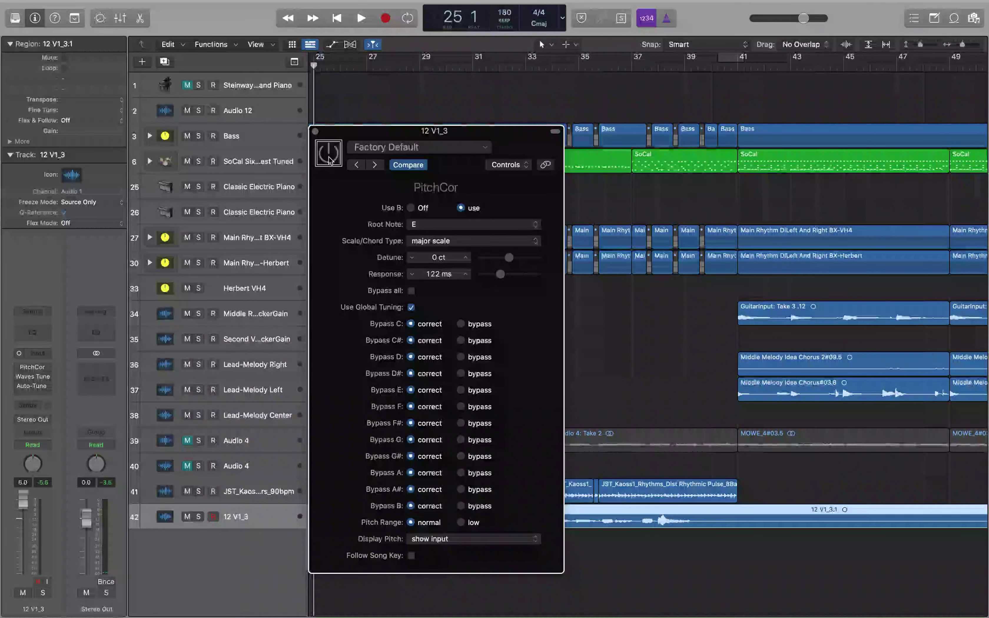
{"action": "key", "text": "space"}
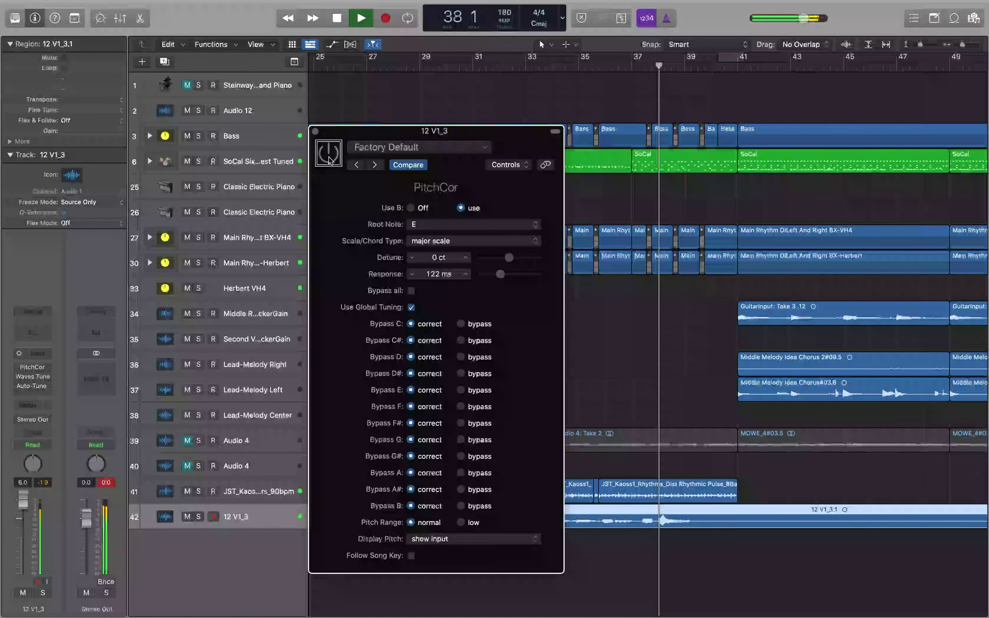
{"action": "key", "text": "space"}
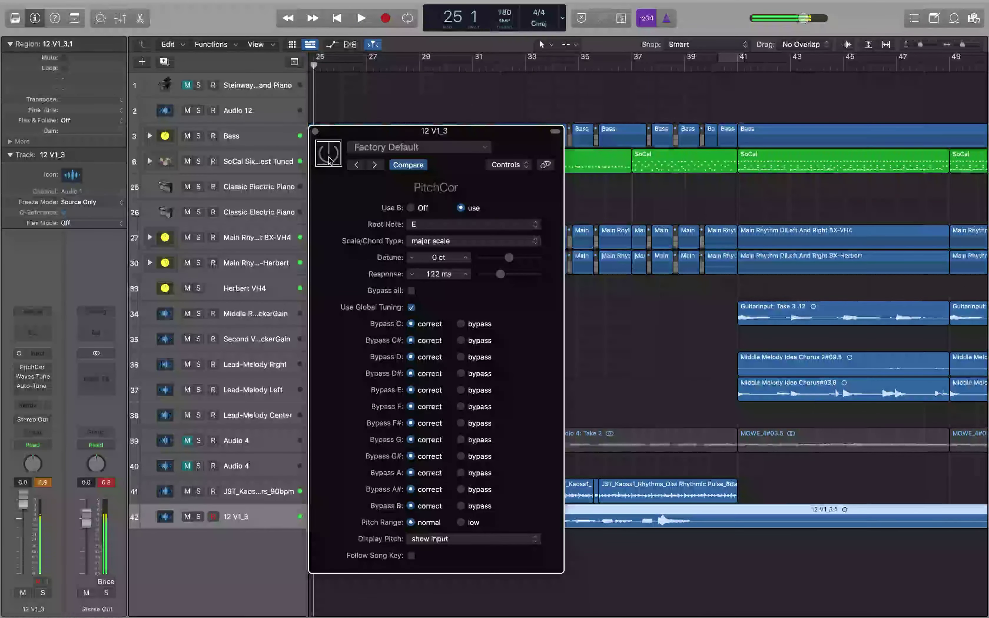
{"action": "left_click", "coordinate": [329, 153]}
{"action": "key", "text": "space"}
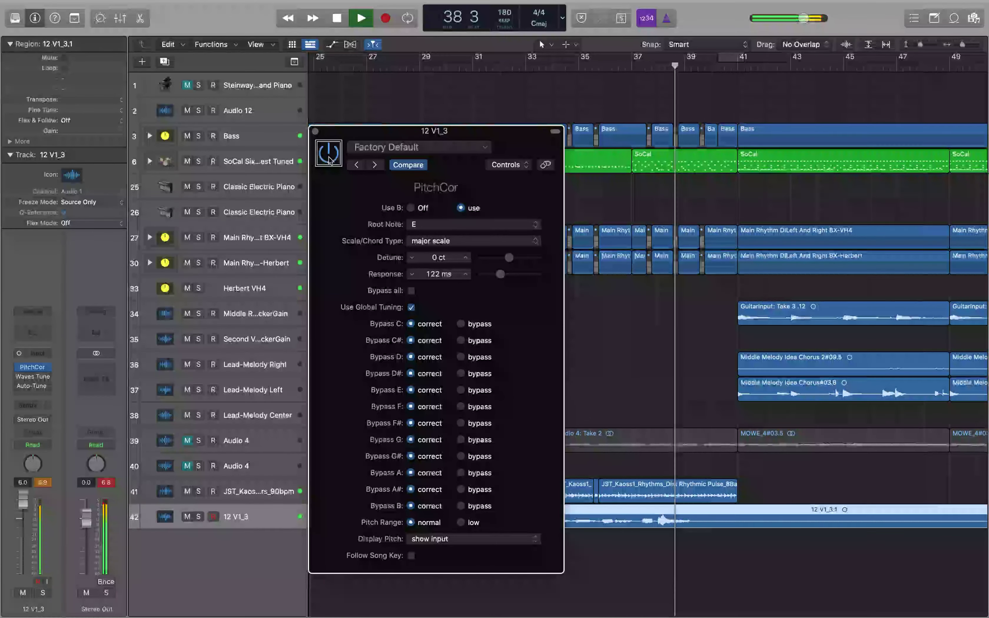
{"action": "key", "text": "space"}
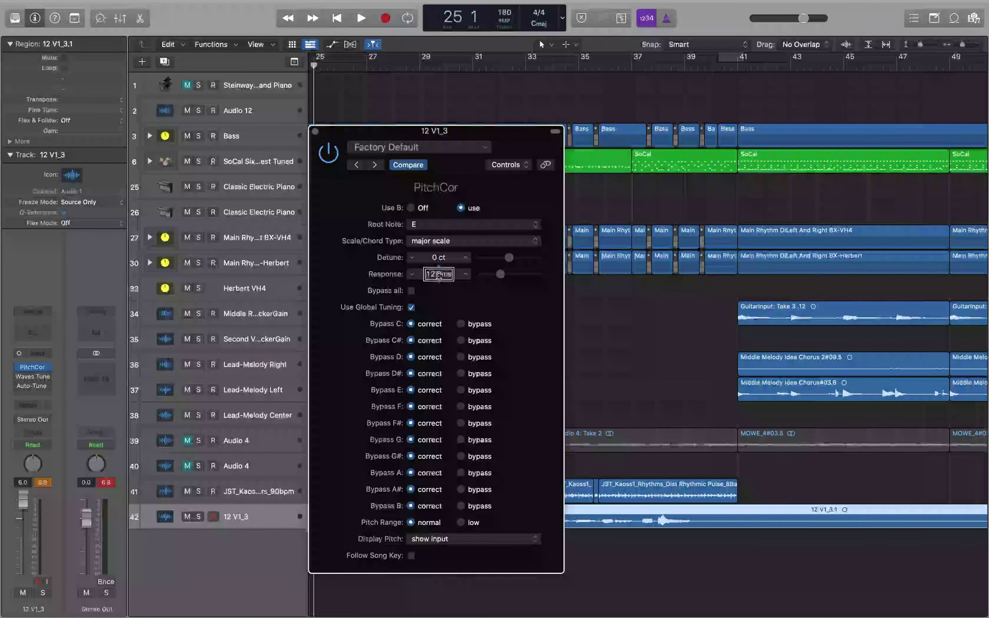
Step: Set PitchCor's Response to 0.00 ms and audition from bar 25, soloing the 12 V1_3 vocal for part of the playback
{"action": "mouse_move", "coordinate": [439, 275]}
{"action": "left_mouse_down"}
{"action": "mouse_move", "coordinate": [439, 286]}
{"action": "mouse_move", "coordinate": [438, 275]}
{"action": "left_mouse_up"}
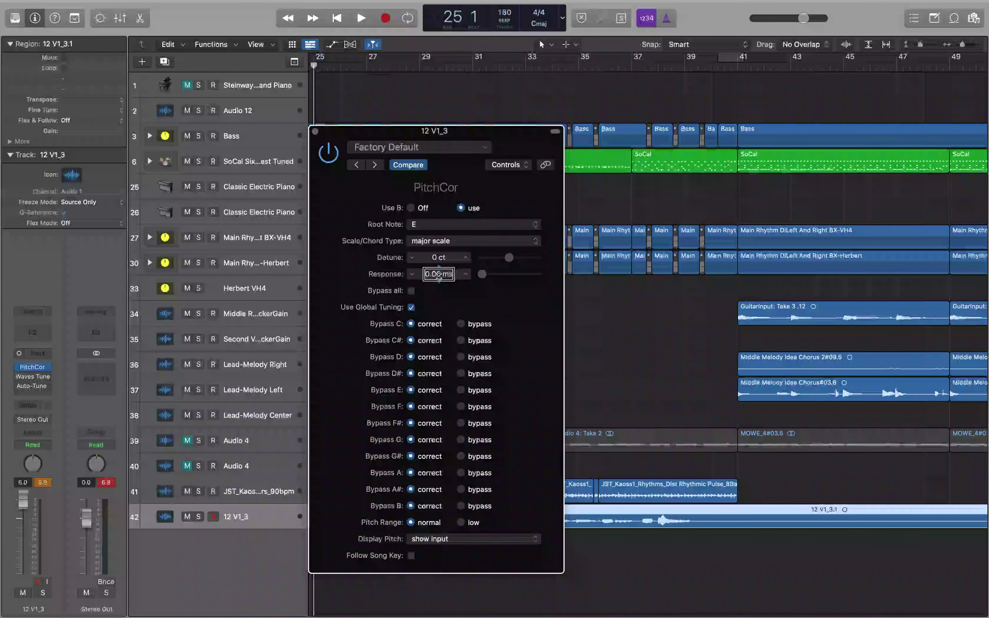
{"action": "key", "text": "space"}
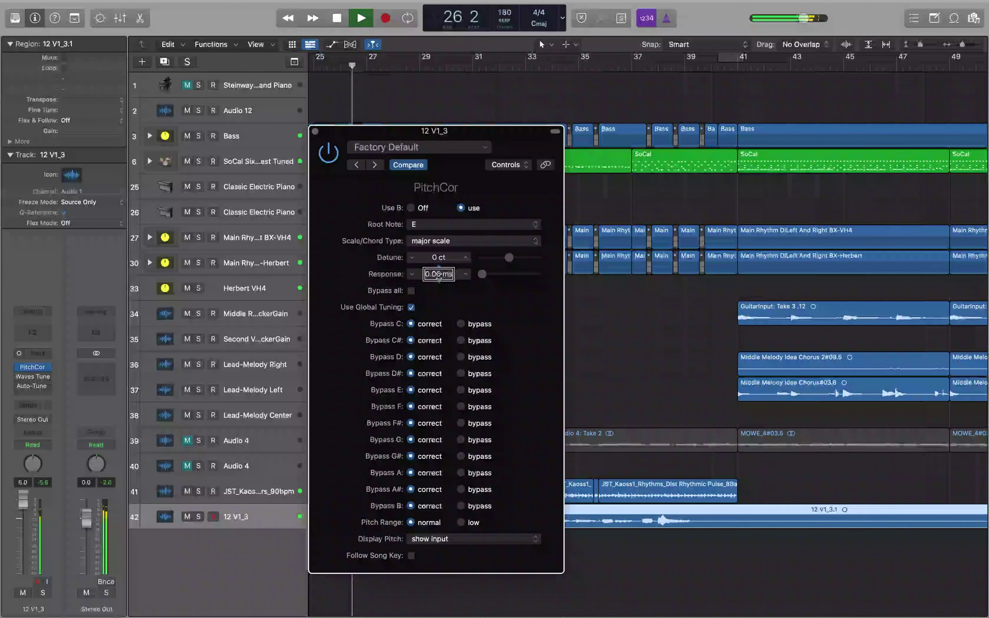
{"action": "key", "text": "s"}
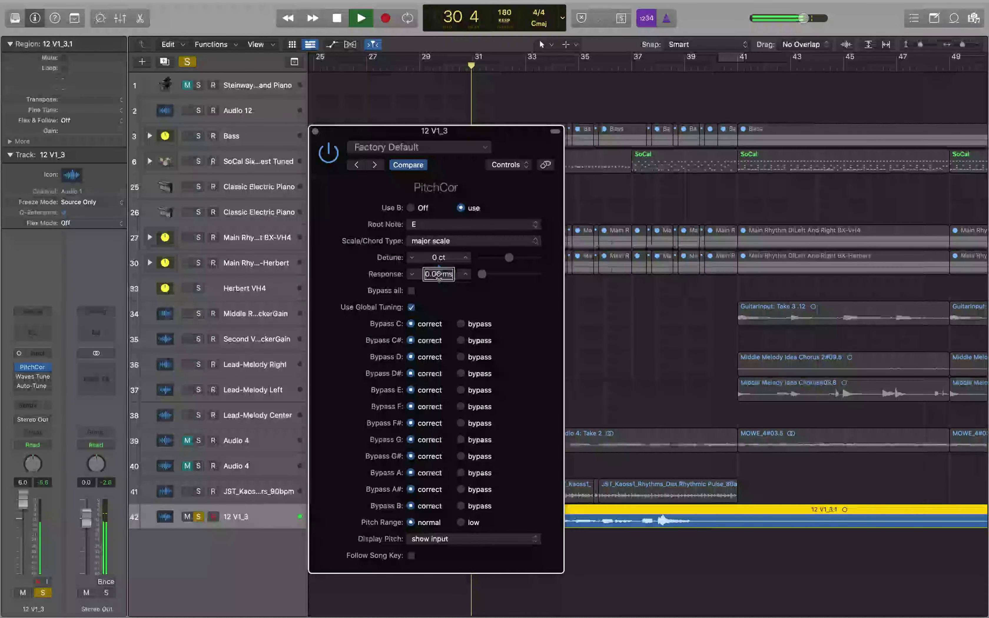
{"action": "key", "text": "s"}
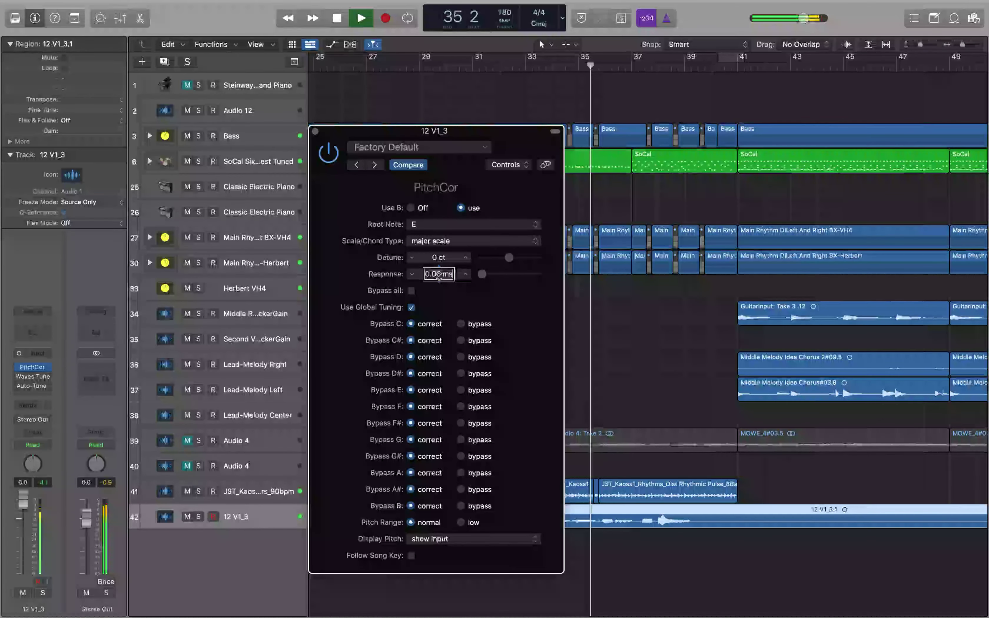
{"action": "key", "text": "space"}
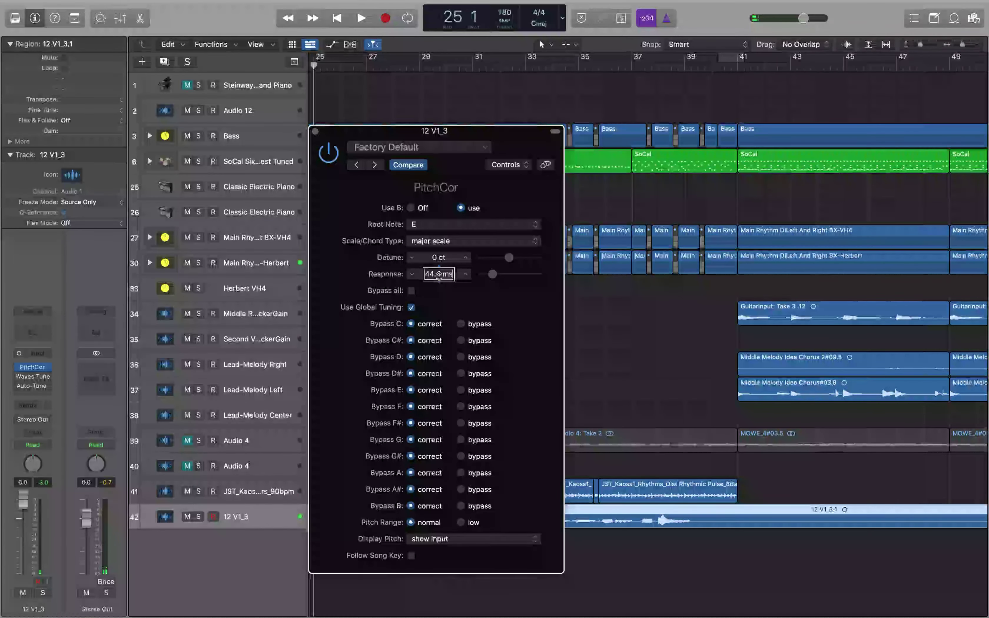
Step: Raise PitchCor's Response to 143 ms, auditioning the song from bar 25 between and during adjustments
{"action": "scroll", "coordinate": [439, 274], "scroll_direction": "up", "scroll_amount": 5}
{"action": "scroll", "coordinate": [439, 274], "scroll_direction": "up", "scroll_amount": 3}
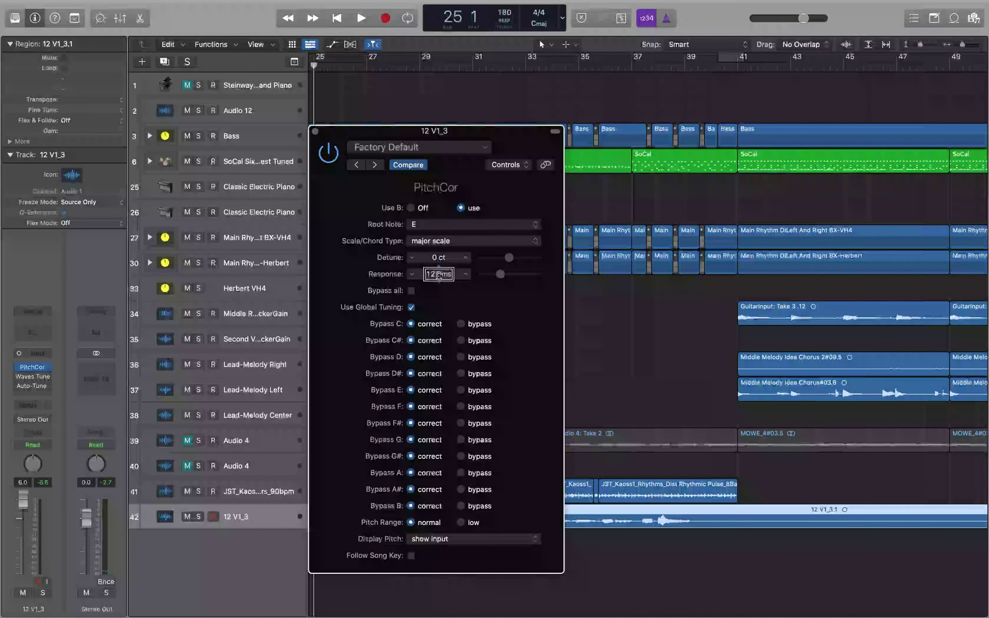
{"action": "key", "text": "space"}
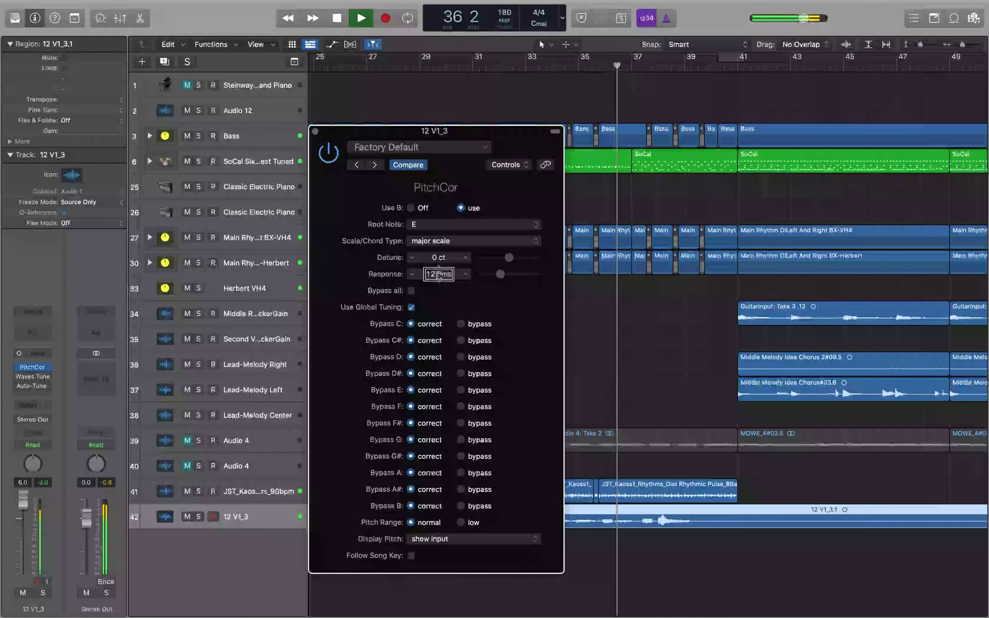
{"action": "key", "text": "space"}
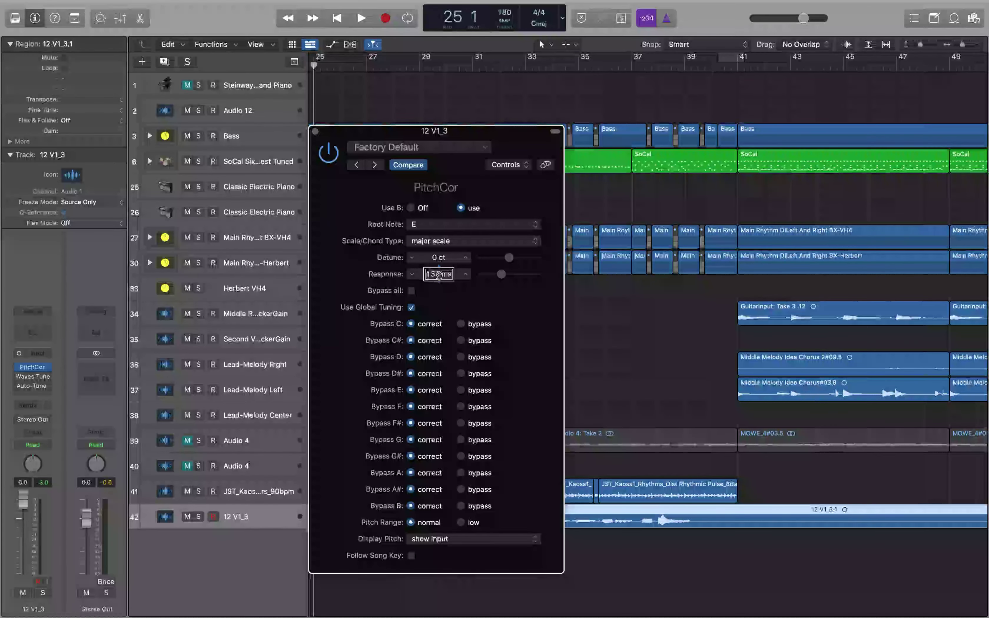
{"action": "key", "text": "space"}
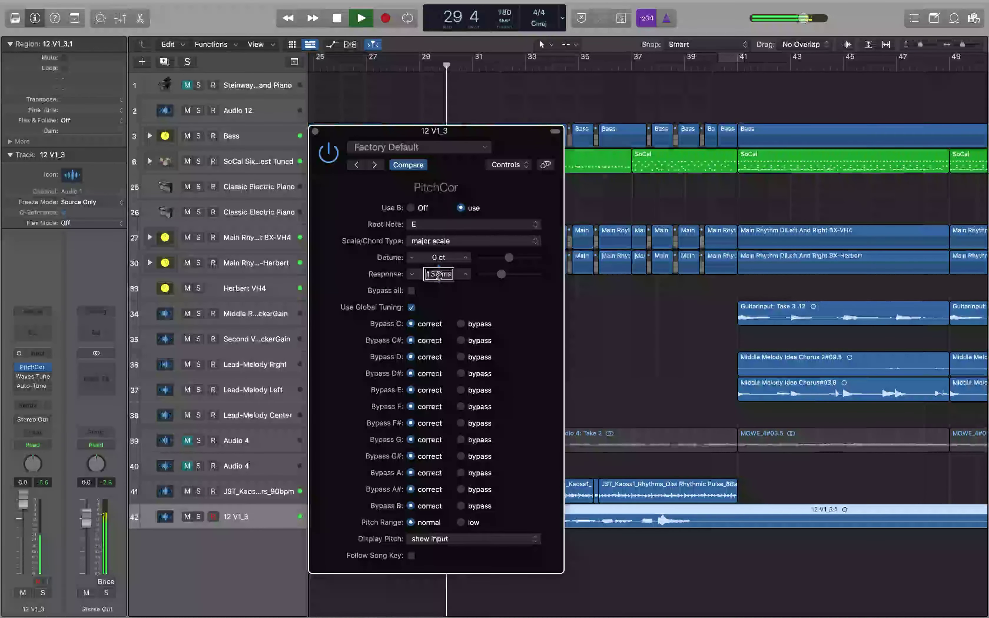
{"action": "scroll", "coordinate": [439, 274], "scroll_direction": "up", "scroll_amount": 3}
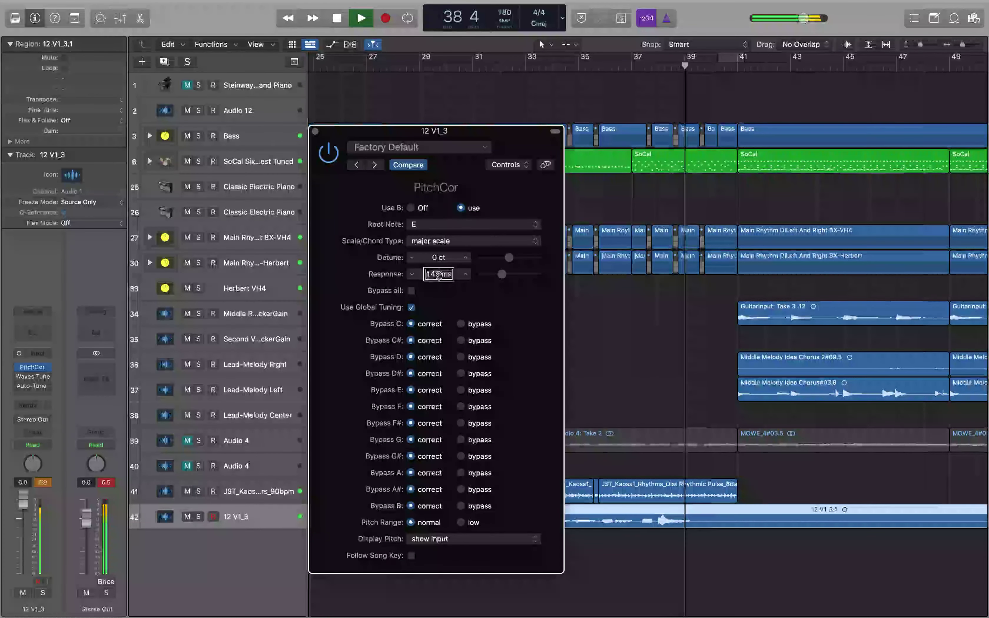
{"action": "key", "text": "space"}
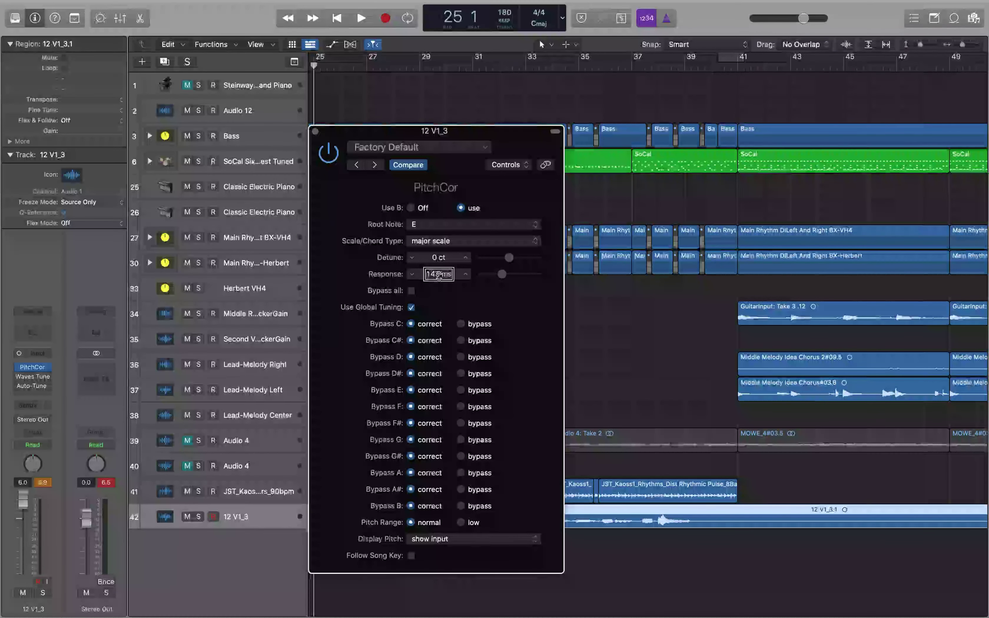
Step: Bypass and close PitchCor, and open Waves Tune Real-Time on the 12 V1_3 track with its parameters expanded
{"action": "left_click", "coordinate": [394, 226]}
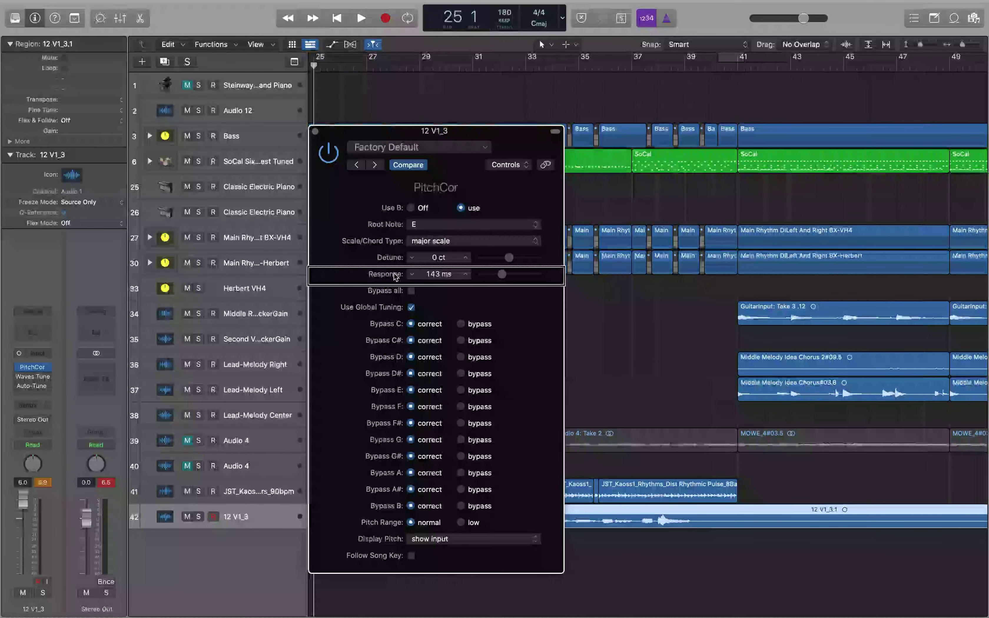
{"action": "key", "text": "super+w"}
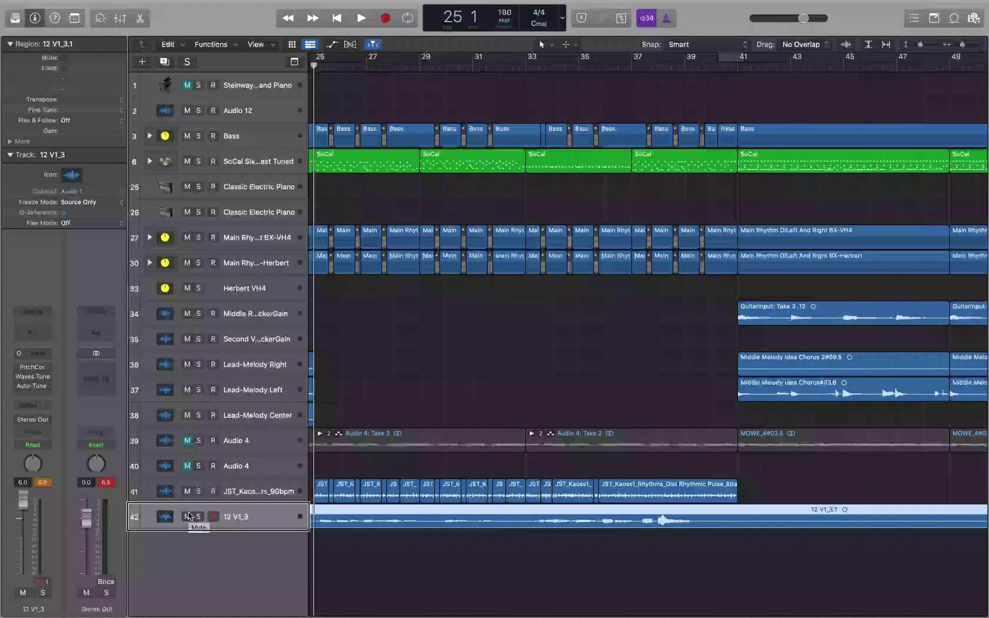
{"action": "key", "text": "v"}
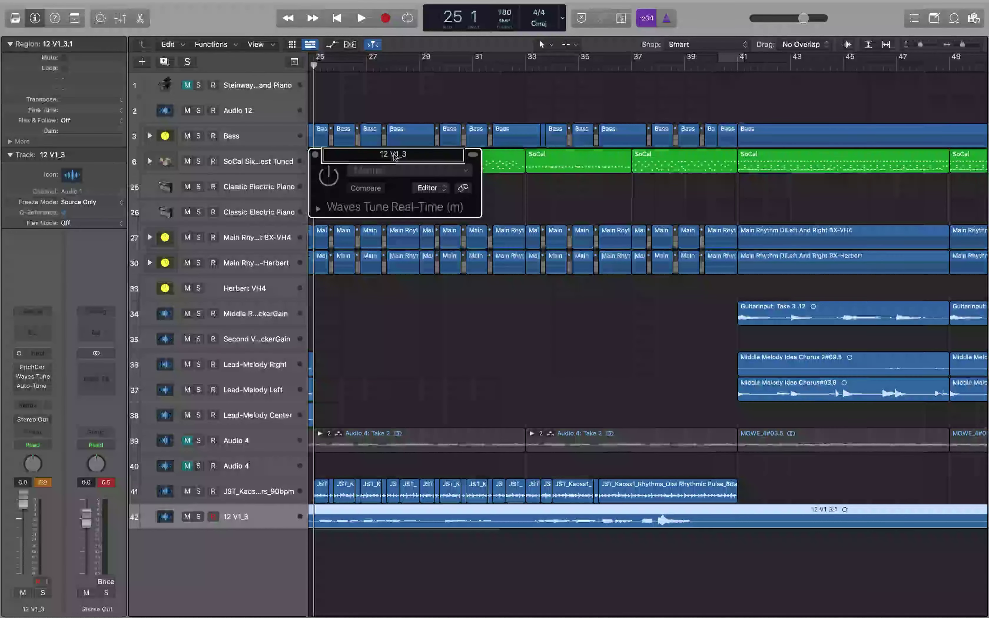
{"action": "left_click", "coordinate": [319, 209]}
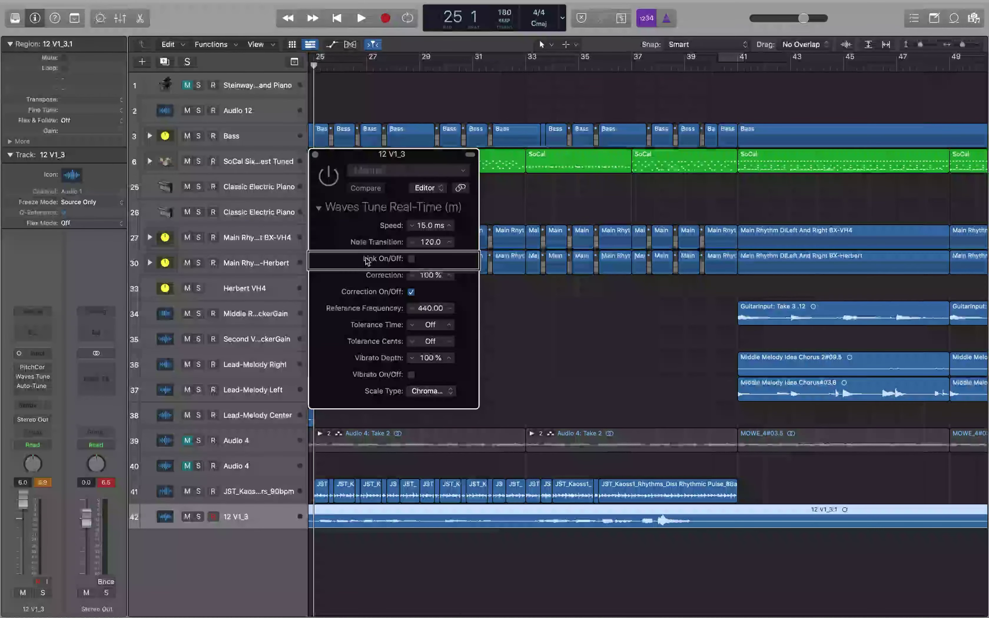
Step: Set the Waves Tune Real-Time scale type to Major and the scale root to E
{"action": "scroll", "coordinate": [367, 262], "scroll_direction": "down", "scroll_amount": 1}
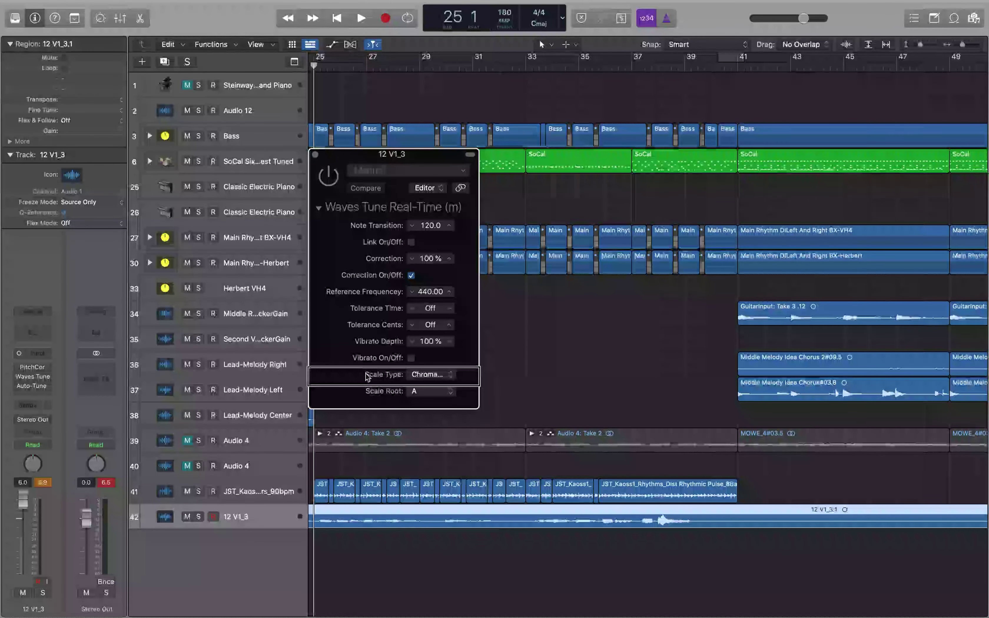
{"action": "left_click", "coordinate": [427, 375]}
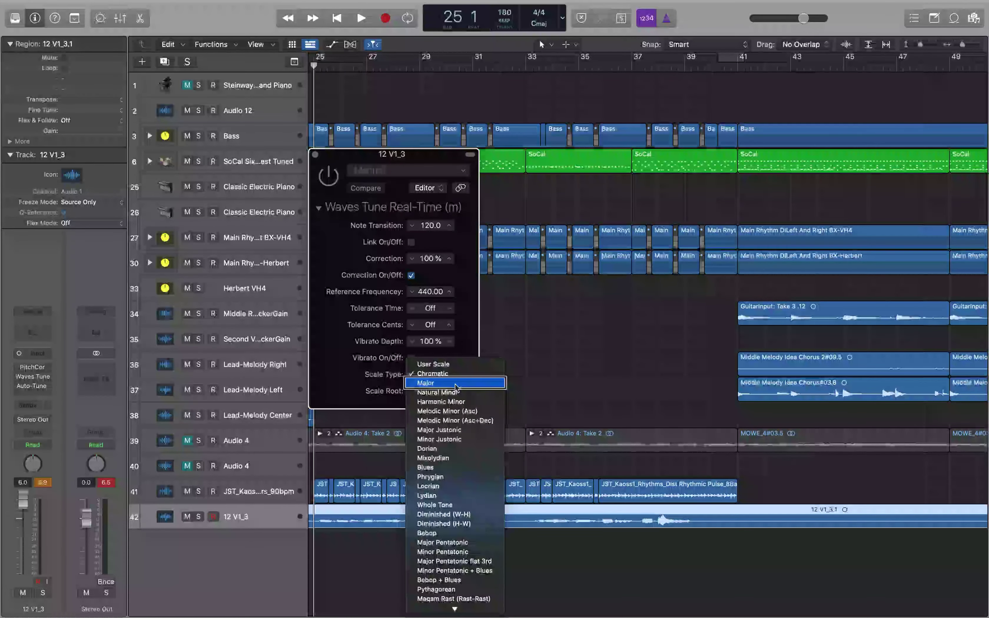
{"action": "left_click", "coordinate": [456, 387]}
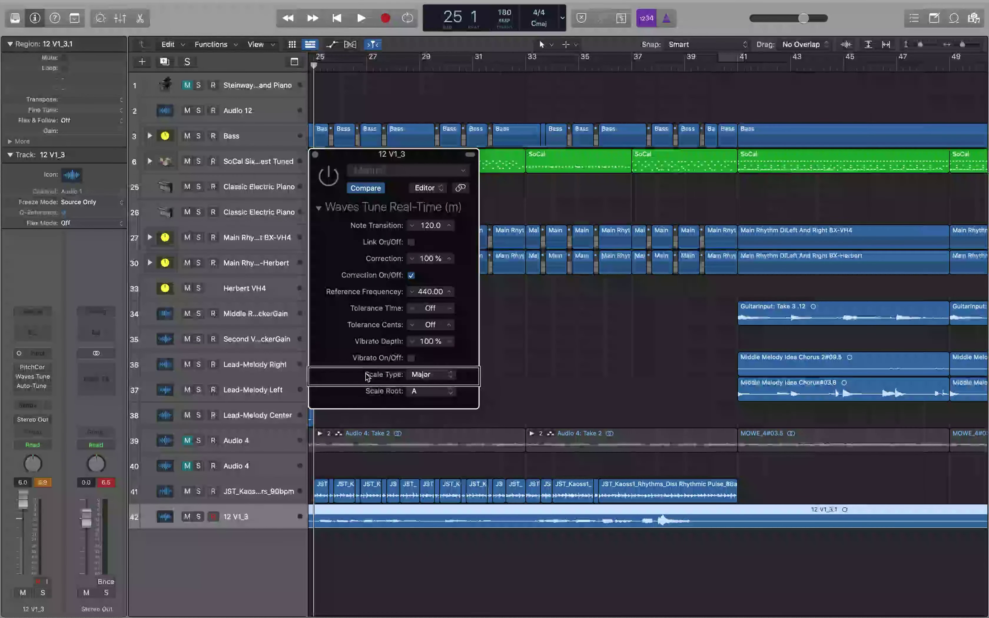
{"action": "left_click", "coordinate": [421, 375]}
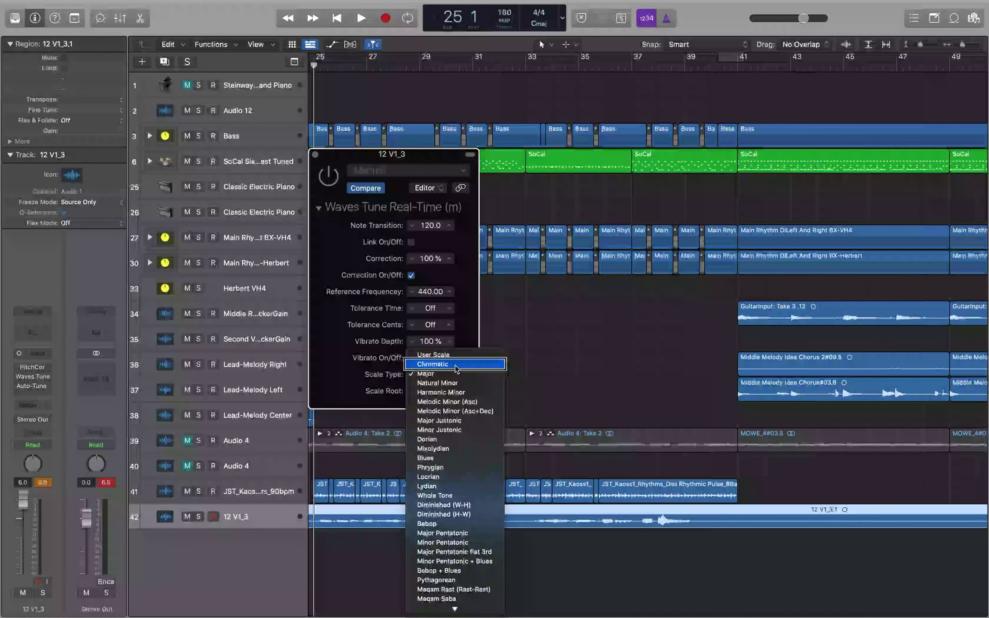
{"action": "left_click", "coordinate": [455, 375]}
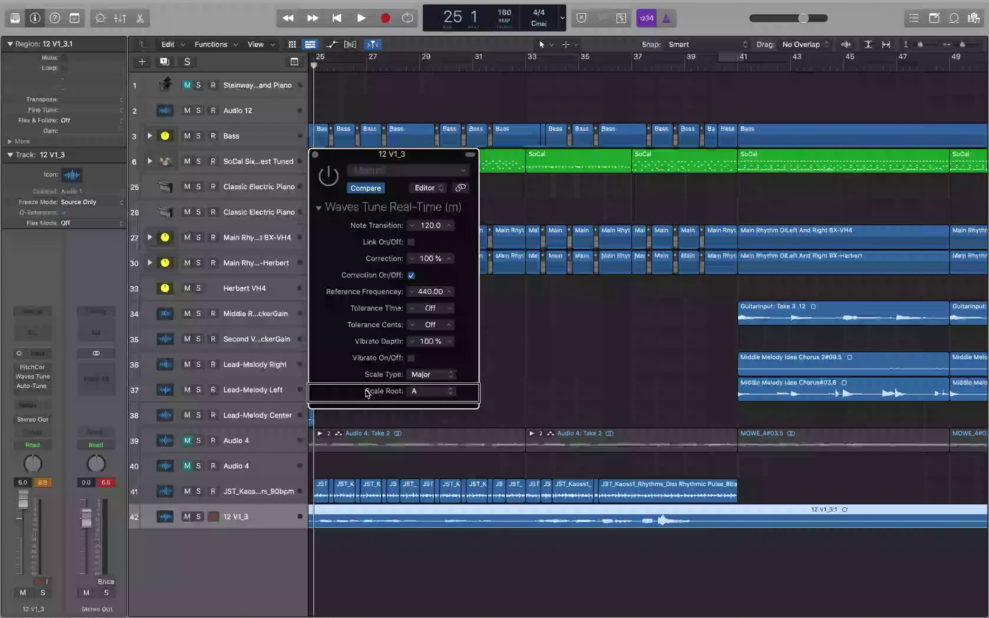
{"action": "left_click", "coordinate": [414, 391]}
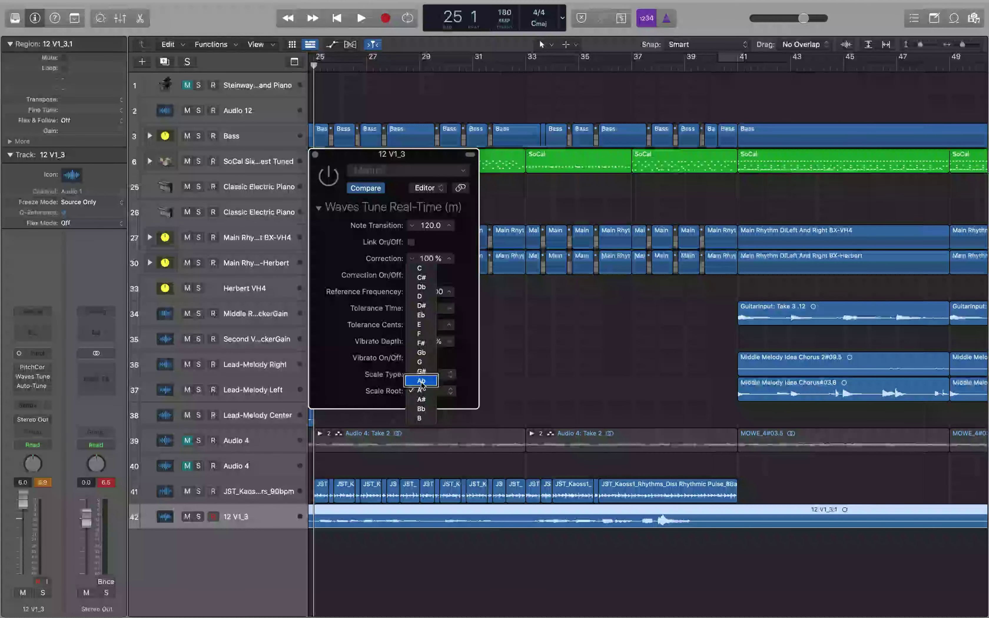
{"action": "left_click", "coordinate": [422, 329]}
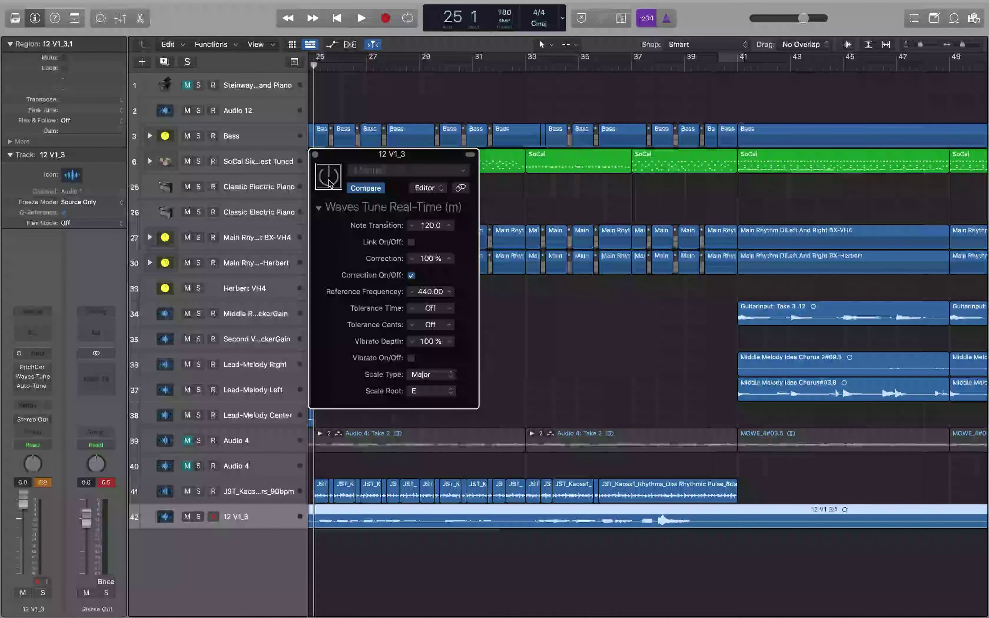
Step: Audition the song from bar 25 with Waves Tune Real-Time bypassed and again with it enabled
{"action": "key", "text": "space"}
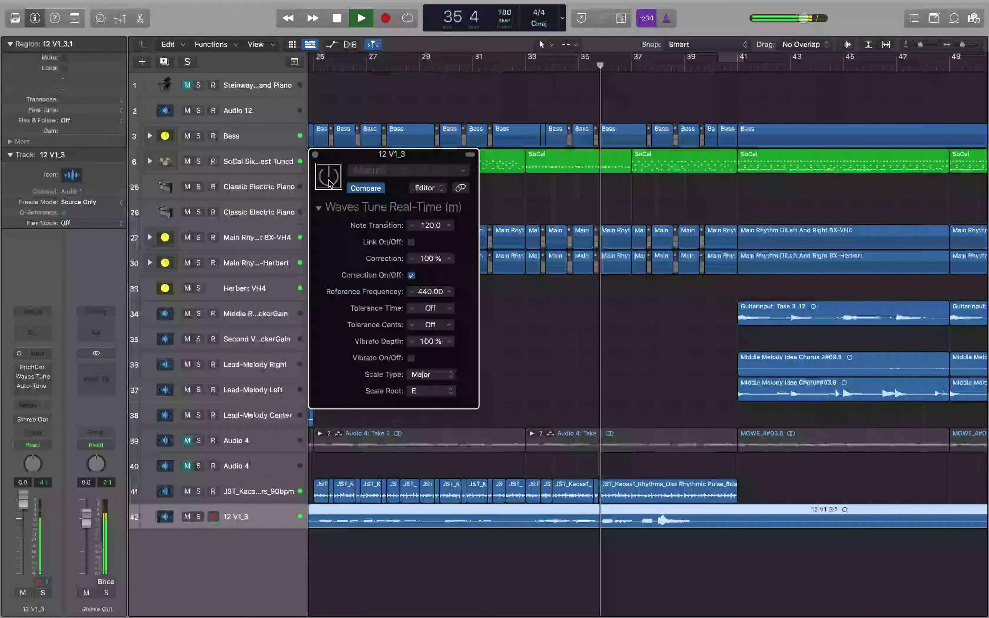
{"action": "key", "text": "space"}
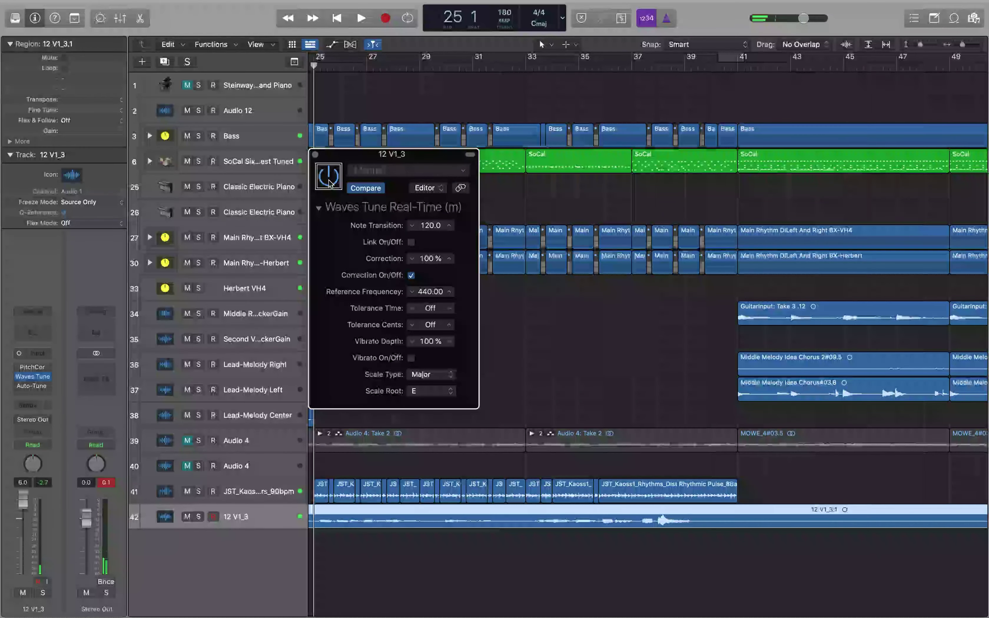
{"action": "key", "text": "space"}
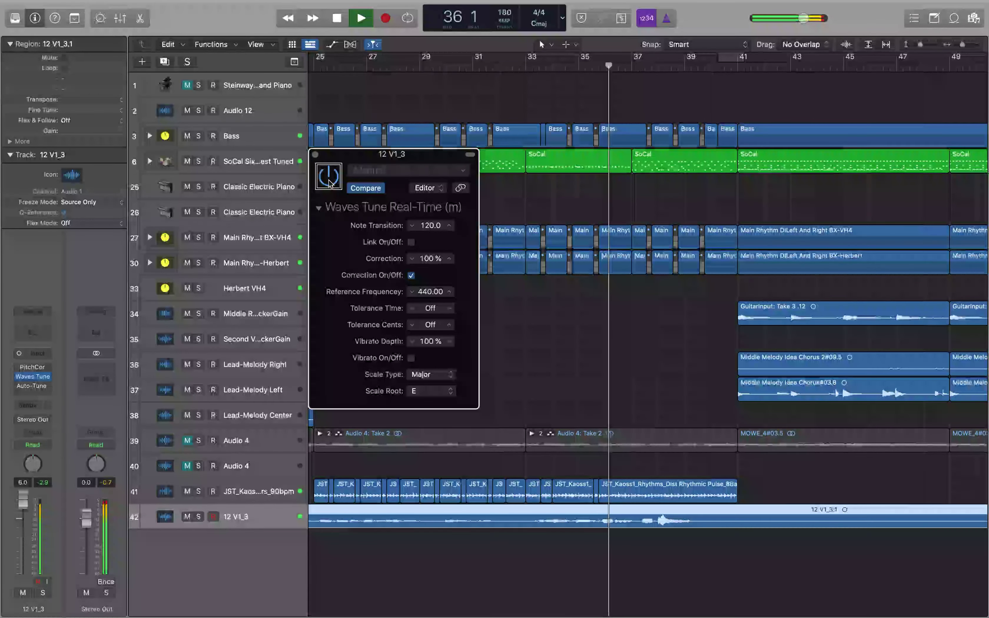
{"action": "key", "text": "space"}
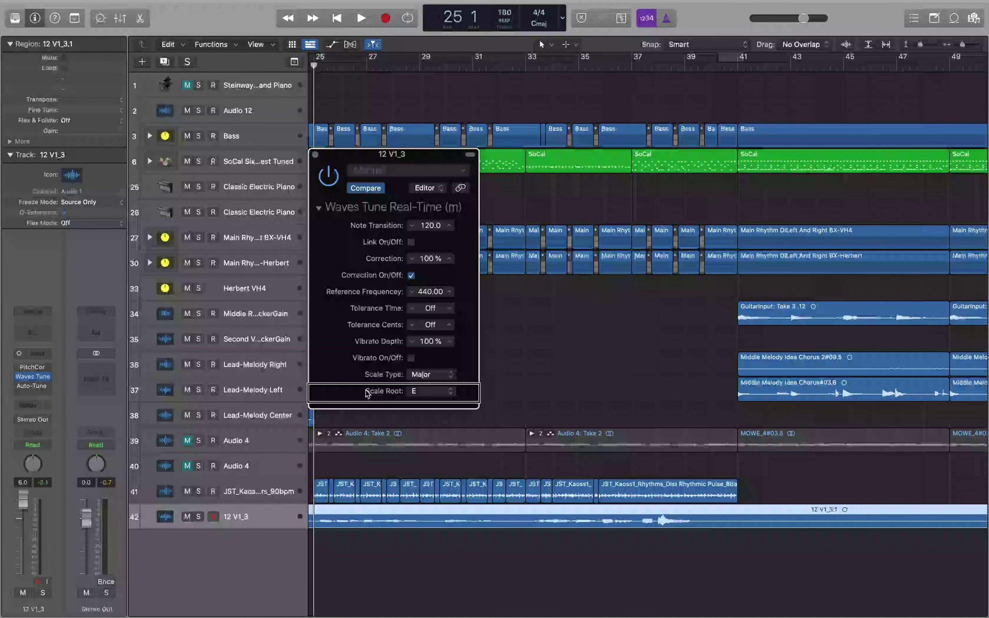
Step: Set the Waves Tune Real-Time Note Transition to 0.1 ms
{"action": "scroll", "coordinate": [368, 229], "scroll_direction": "up", "scroll_amount": 1}
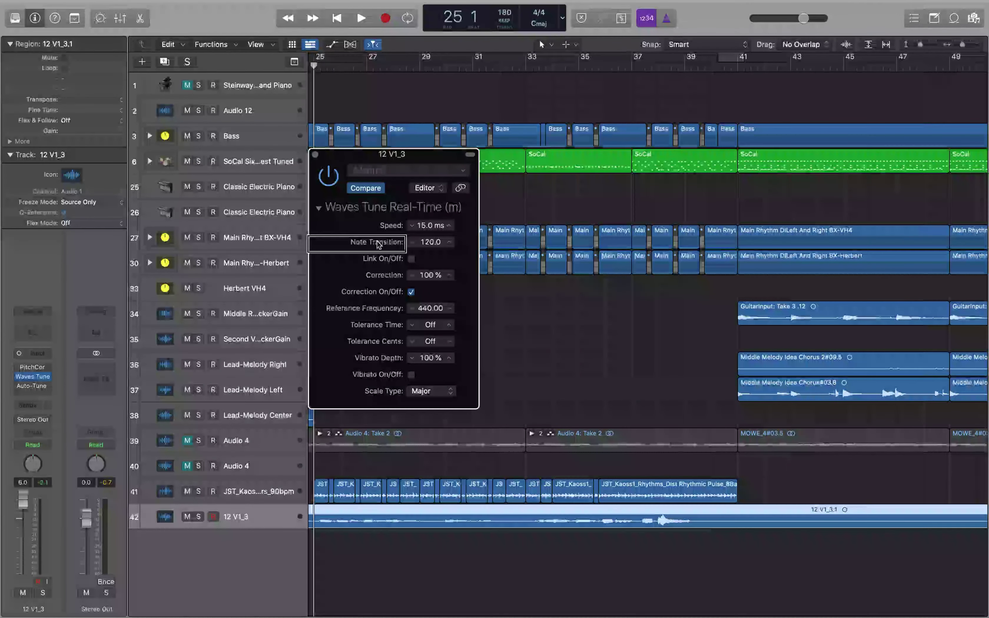
{"action": "double_click", "coordinate": [432, 242]}
{"action": "type", "text": "119.6"}
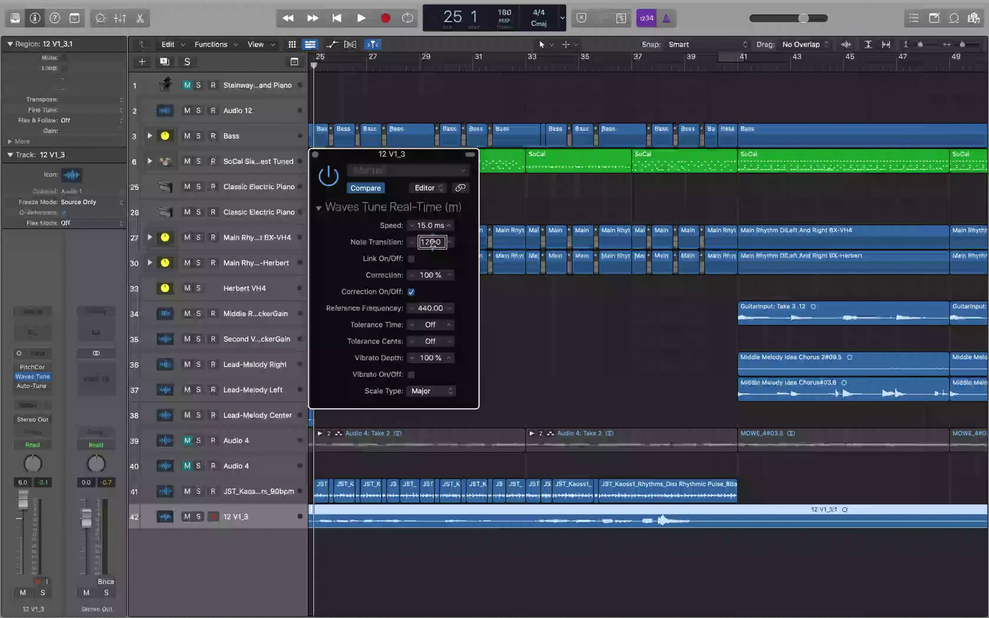
{"action": "key", "text": "BackSpace"}
{"action": "key", "text": "BackSpace"}
{"action": "key", "text": "BackSpace"}
{"action": "key", "text": "BackSpace"}
{"action": "key", "text": "BackSpace"}
{"action": "type", "text": "0.1"}
{"action": "key", "text": "Return"}
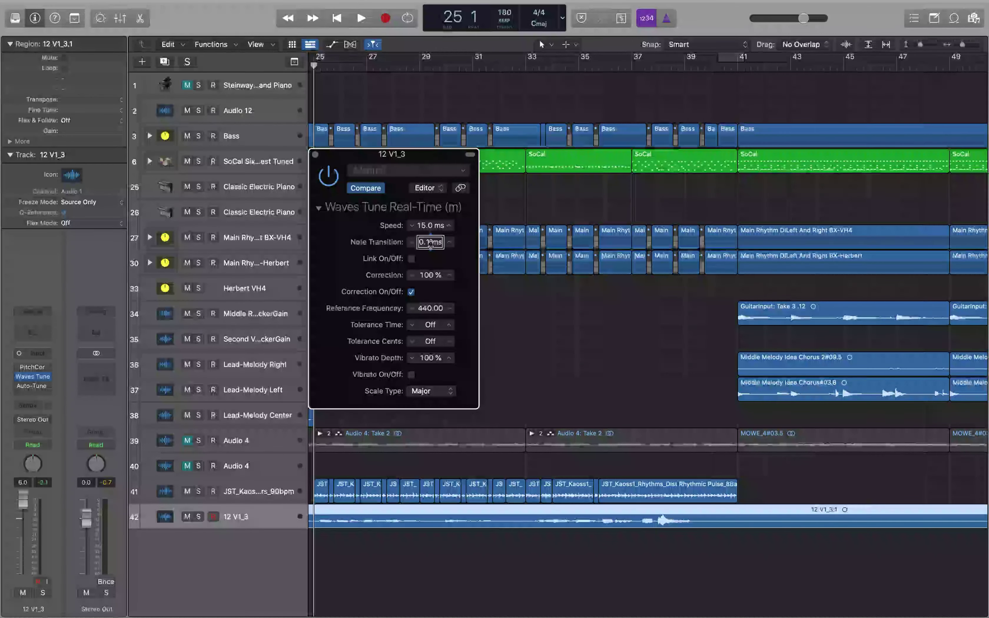
Step: Audition the song from bar 25 with Waves Tune Real-Time enabled, soloing the 12 V1_3 vocal for part of the playback
{"action": "key", "text": "space"}
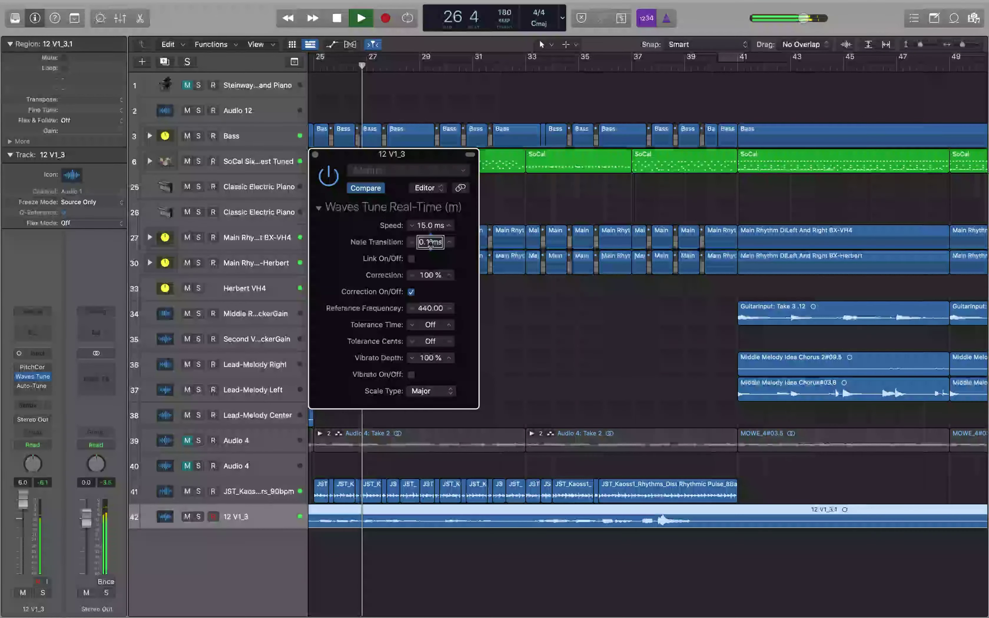
{"action": "key", "text": "s"}
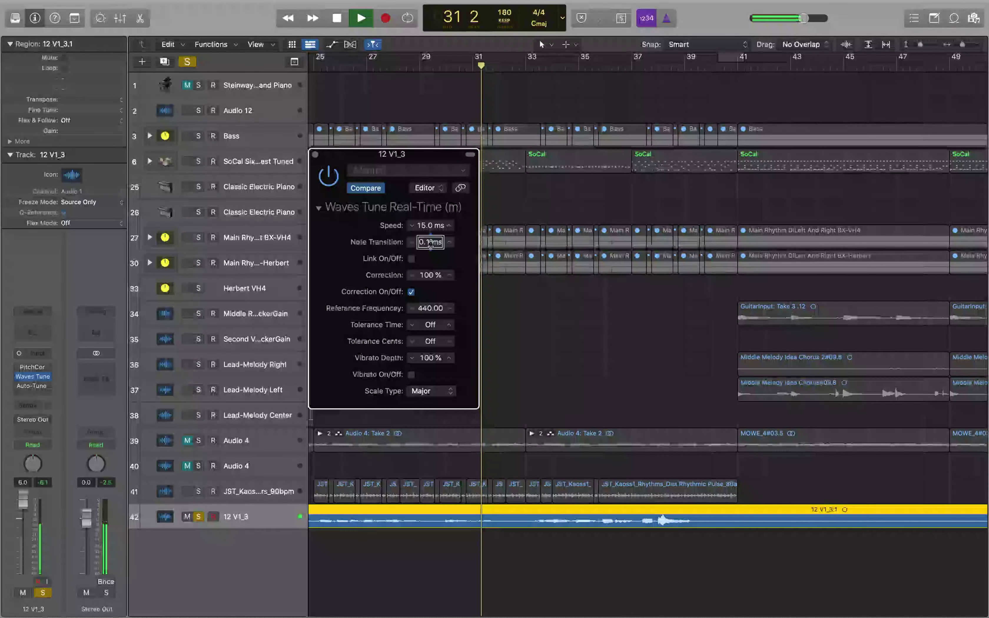
{"action": "key", "text": "s"}
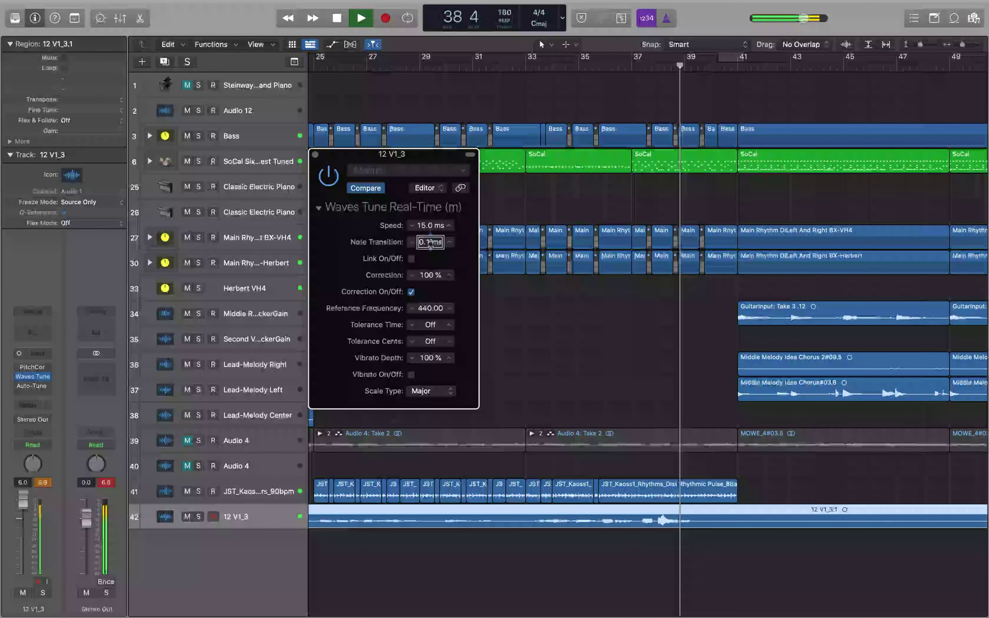
{"action": "key", "text": "space"}
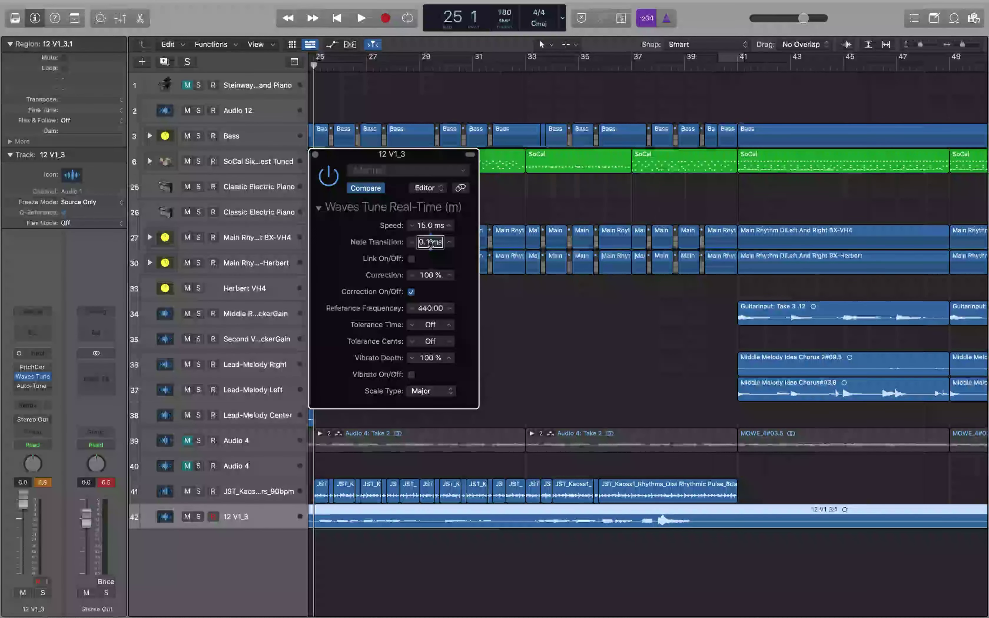
Step: Raise the Waves Tune Real-Time Note Transition to 120.0
{"action": "scroll", "coordinate": [430, 243], "scroll_direction": "up", "scroll_amount": 2}
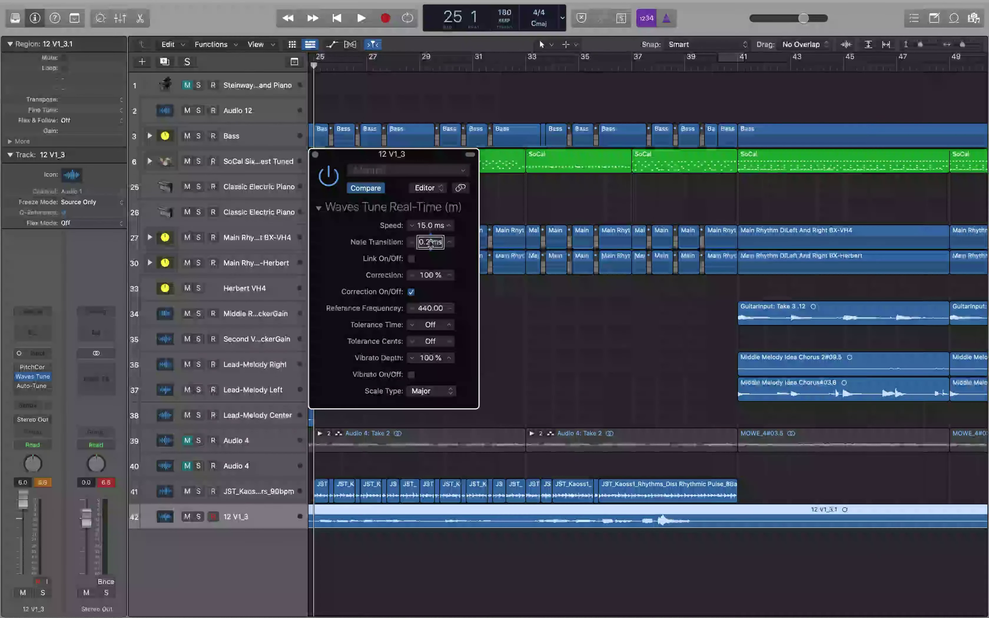
{"action": "scroll", "coordinate": [430, 244], "scroll_direction": "up", "scroll_amount": 10}
{"action": "scroll", "coordinate": [432, 245], "scroll_direction": "up", "scroll_amount": 2}
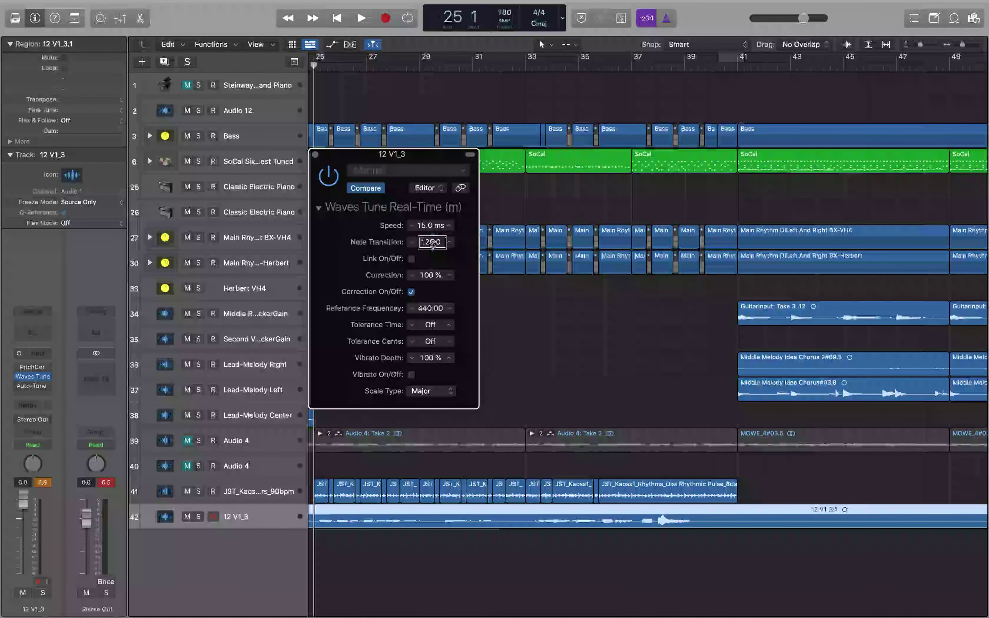
{"action": "left_click", "coordinate": [366, 244]}
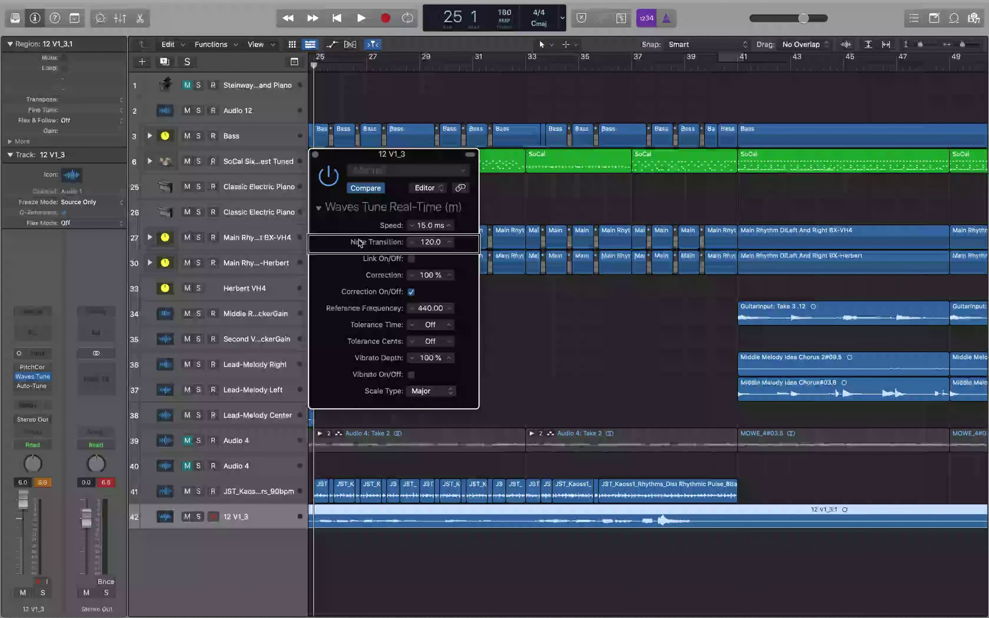
Step: Bypass and close Waves Tune Real-Time, and open Auto-Tune Access on the 12 V1_3 track with its parameters expanded
{"action": "left_click", "coordinate": [31, 385]}
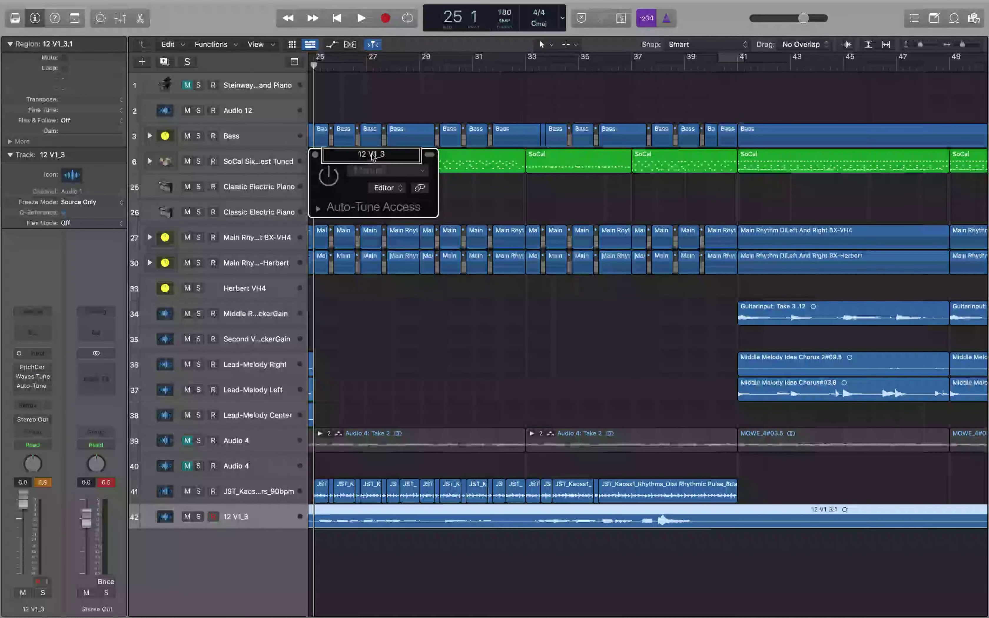
{"action": "left_click", "coordinate": [329, 177]}
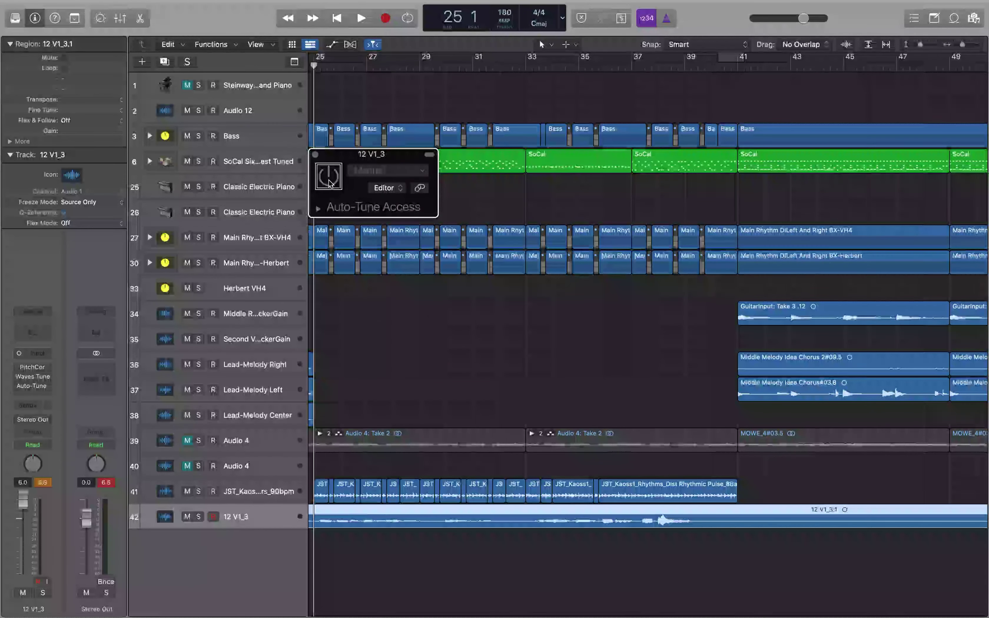
{"action": "left_click", "coordinate": [319, 209]}
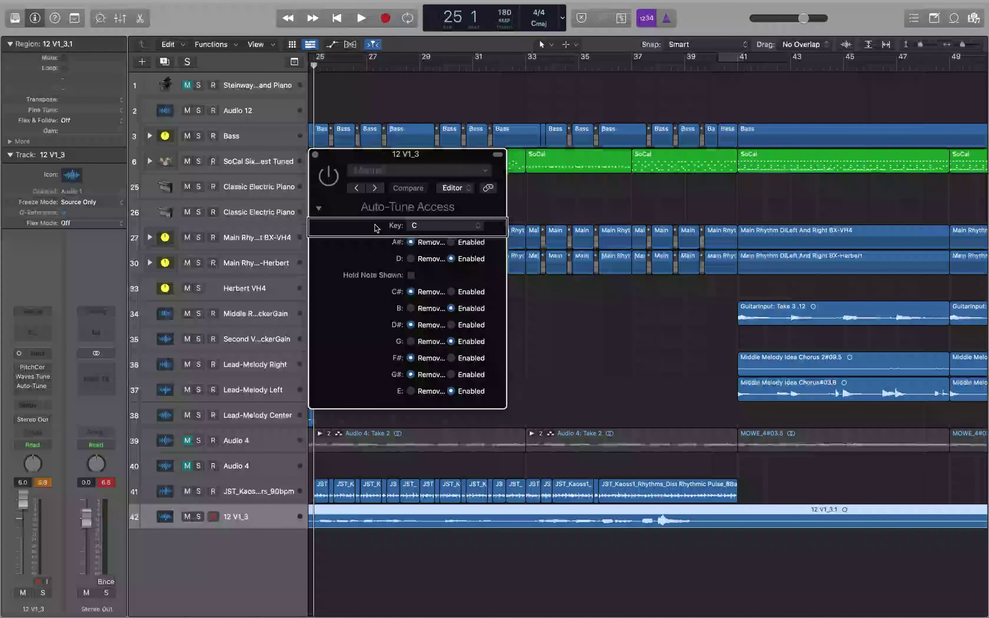
Step: Set the Auto-Tune Access key to E and keep its scale on Major
{"action": "left_click", "coordinate": [415, 225]}
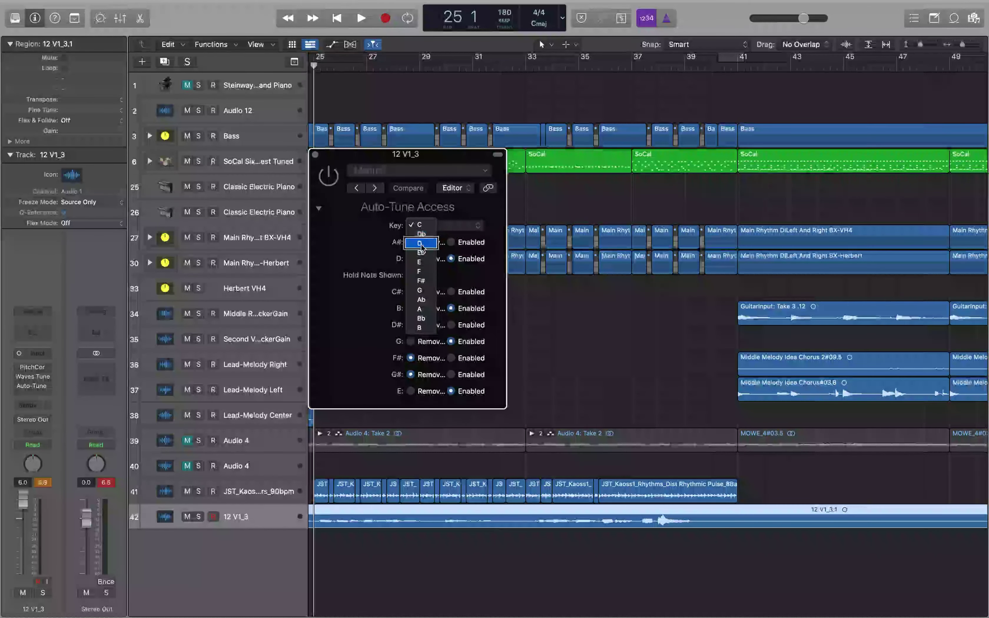
{"action": "left_click", "coordinate": [421, 262]}
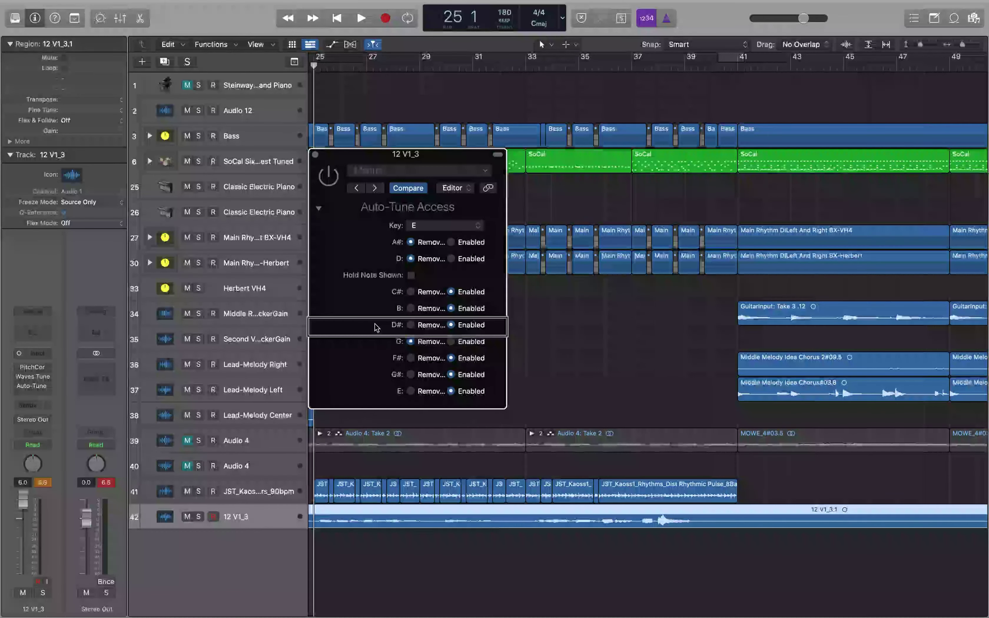
{"action": "scroll", "coordinate": [376, 327], "scroll_direction": "down", "scroll_amount": 5}
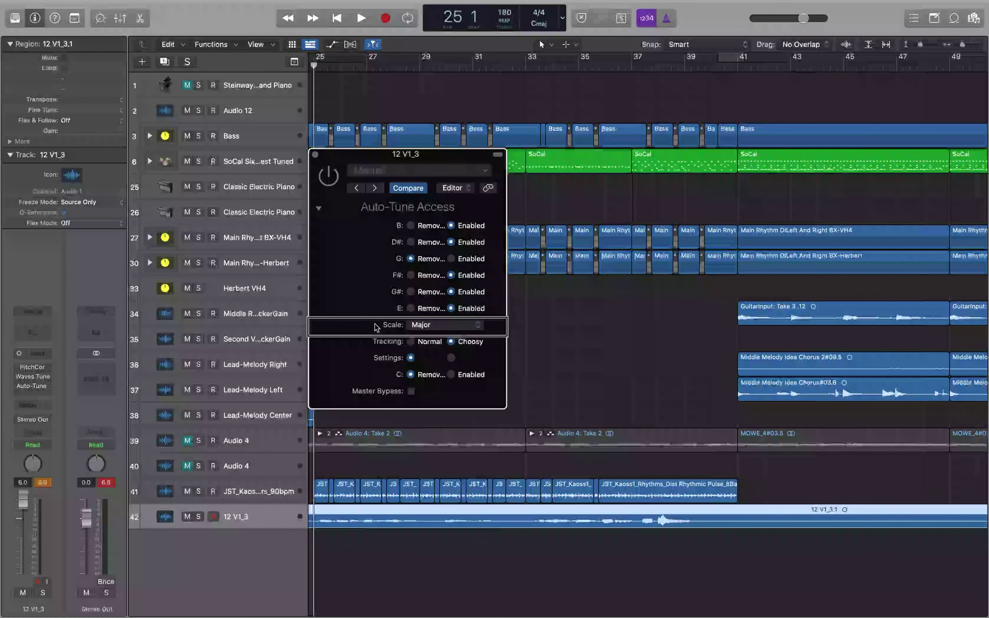
{"action": "left_click", "coordinate": [434, 327]}
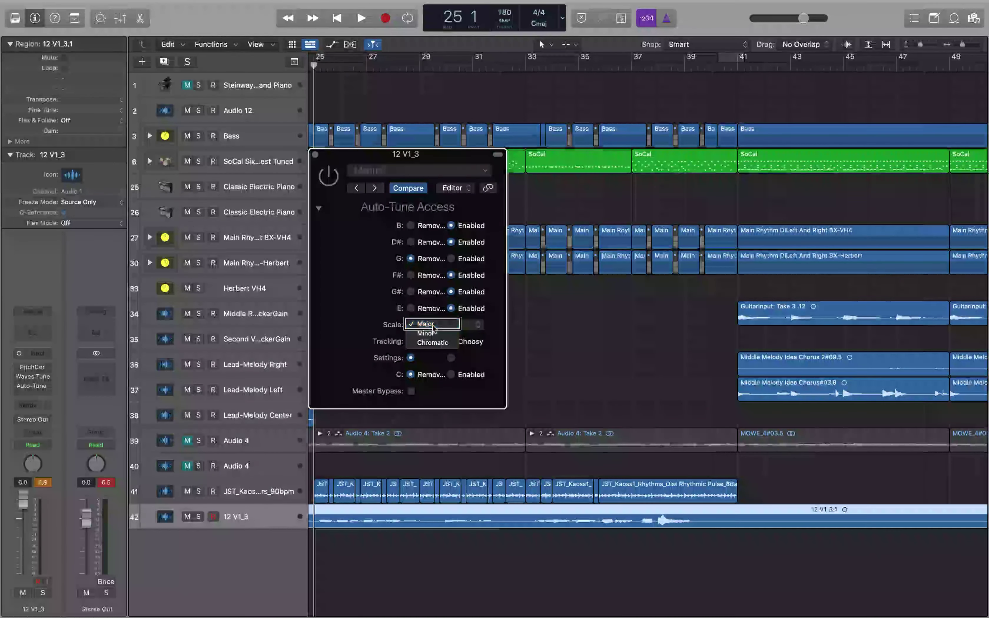
{"action": "left_click", "coordinate": [376, 328]}
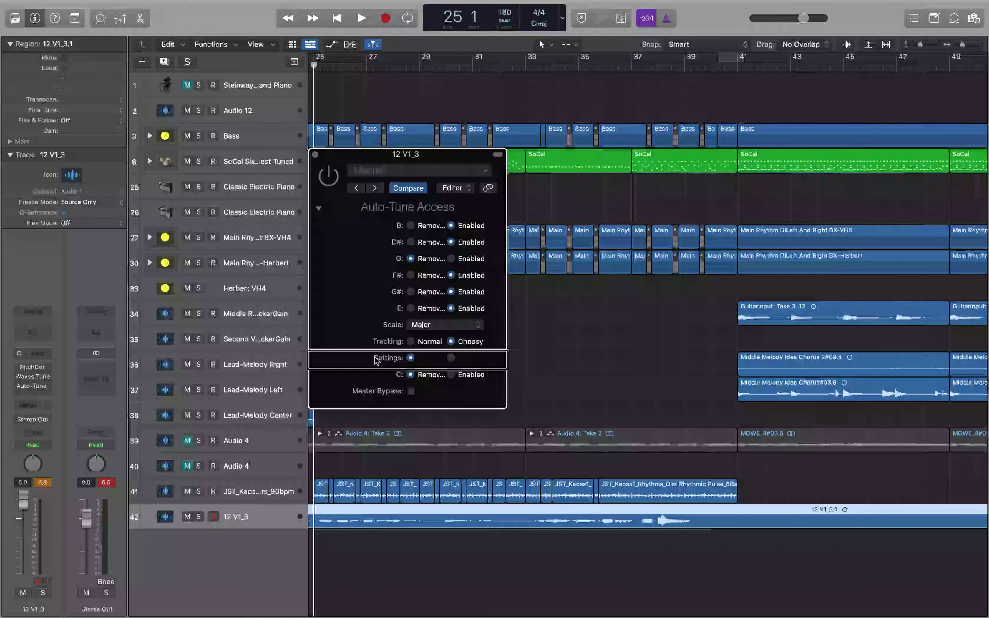
Step: Audition the song from bar 25 with Auto-Tune Access bypassed and again enabled, soloing the 12 V1_3 vocal for part of the enabled playback
{"action": "scroll", "coordinate": [377, 377], "scroll_direction": "down", "scroll_amount": 3}
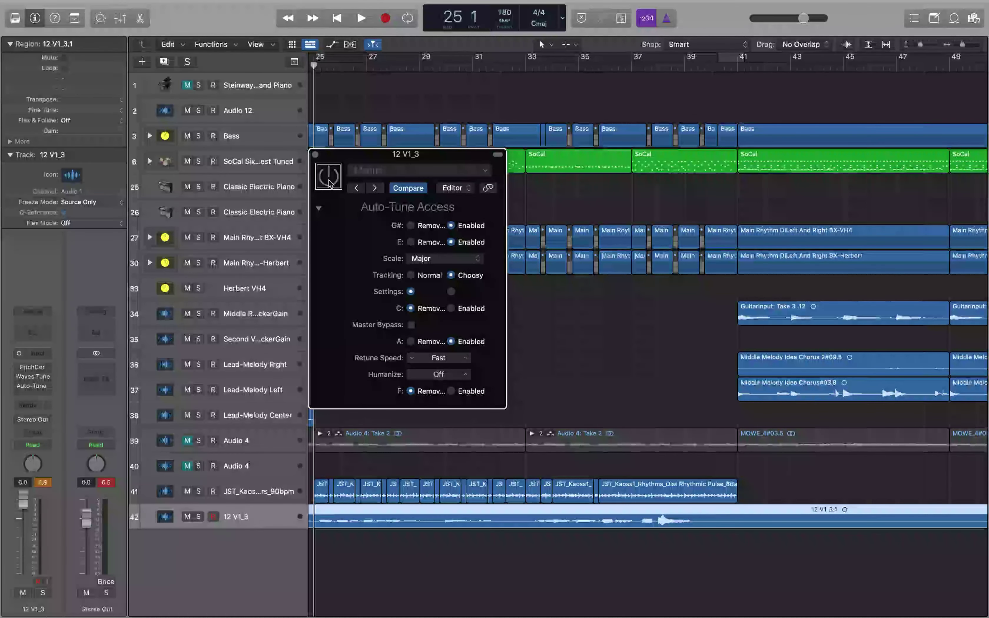
{"action": "key", "text": "space"}
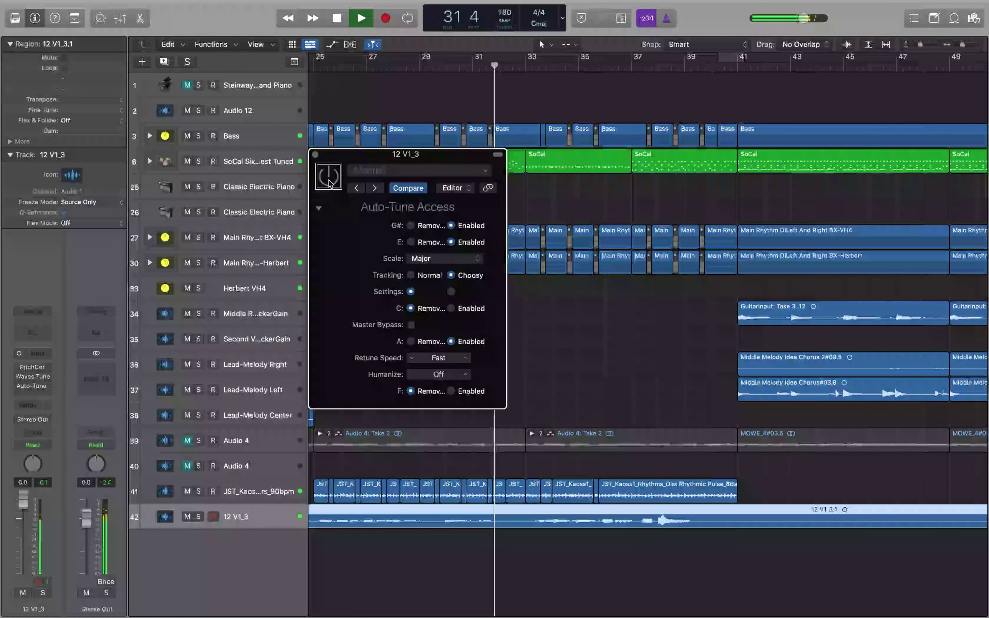
{"action": "key", "text": "space"}
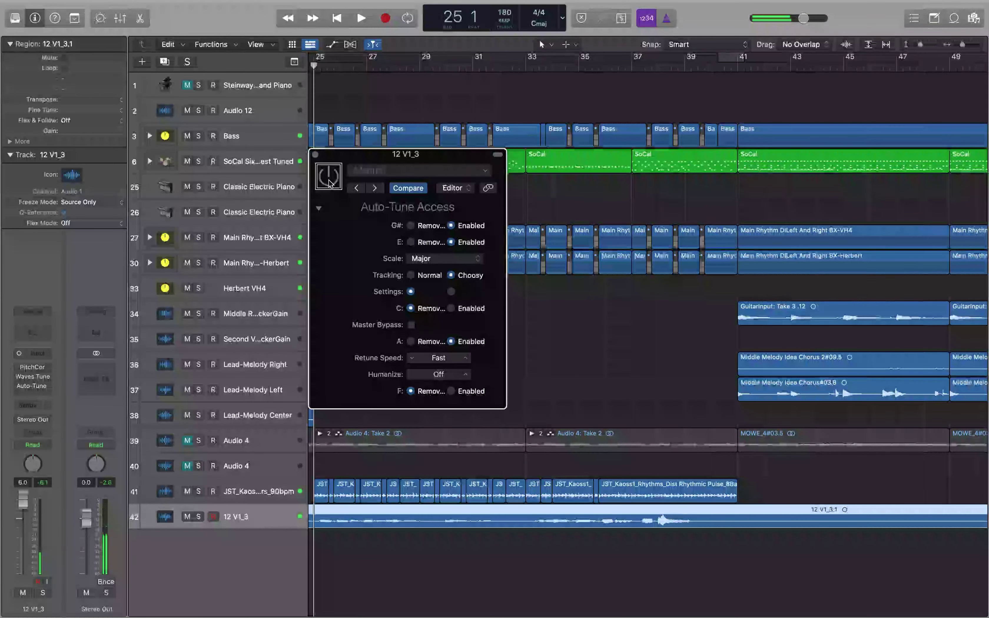
{"action": "key", "text": "space"}
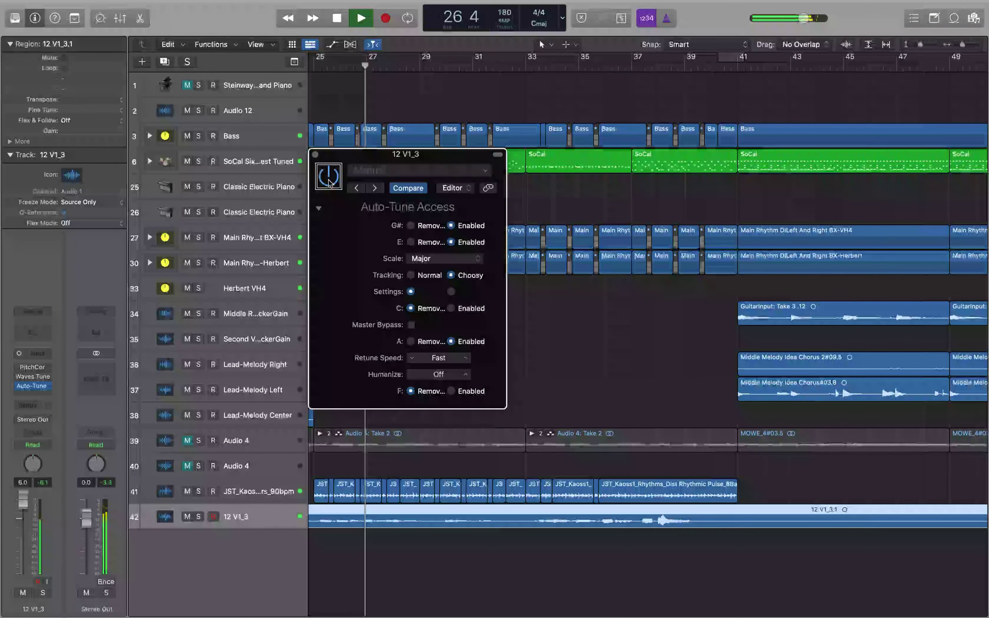
{"action": "key", "text": "ctrl+s"}
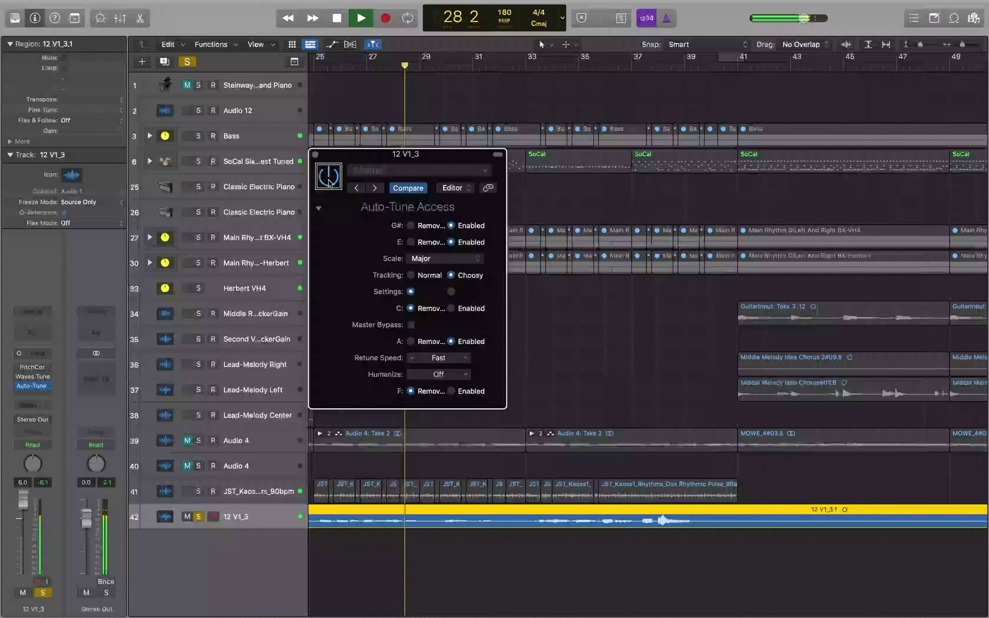
{"action": "key", "text": "s"}
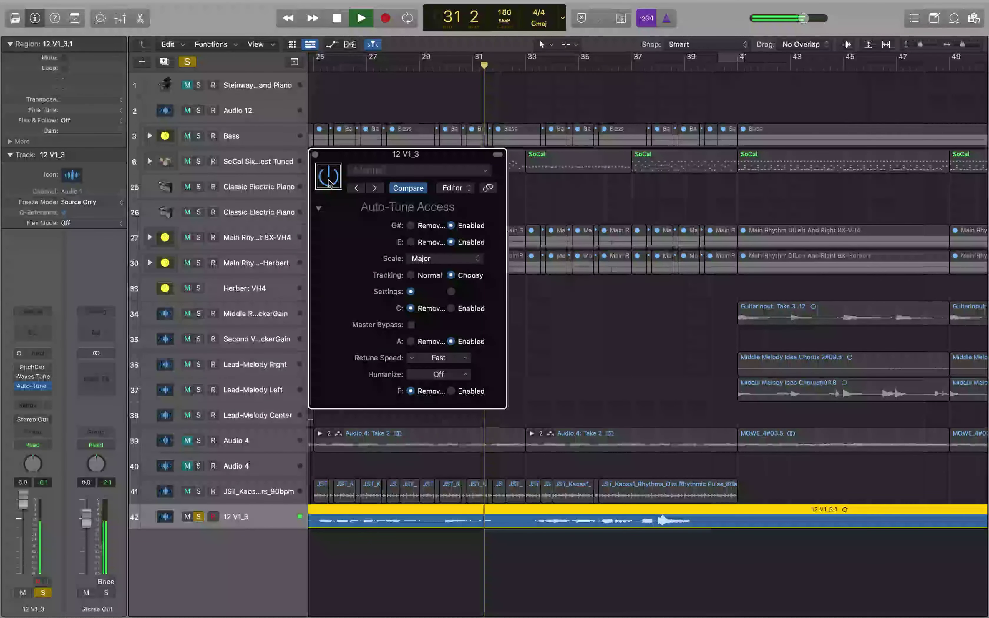
{"action": "key", "text": "ctrl+s"}
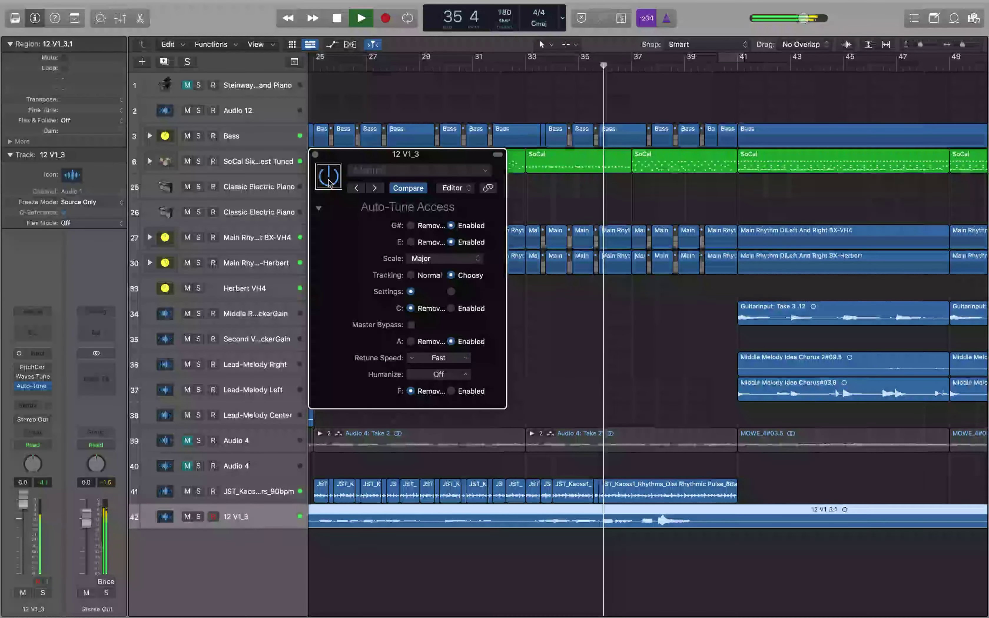
{"action": "key", "text": "space"}
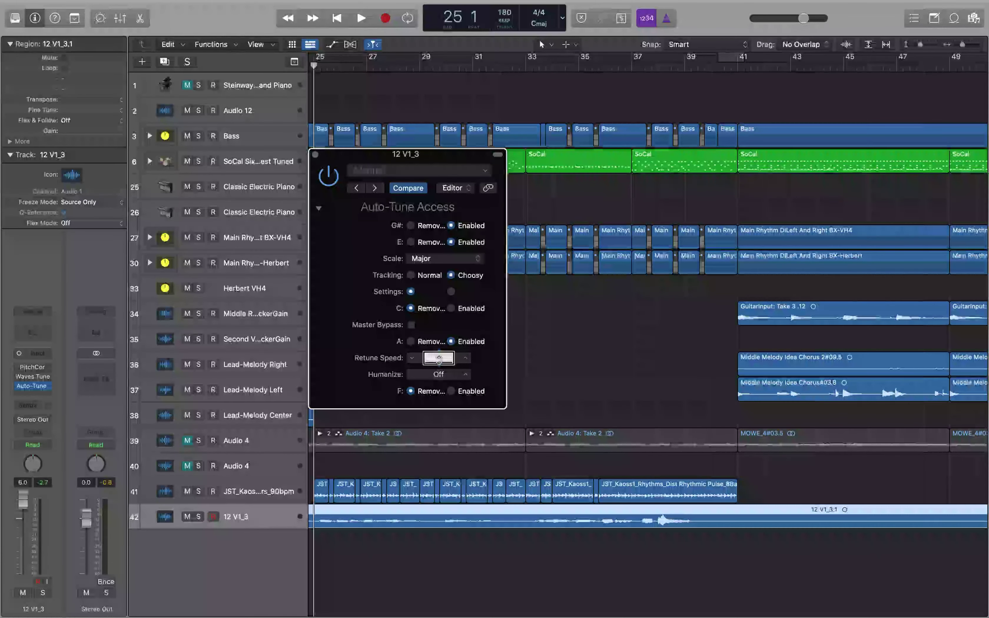
Step: Change the Auto-Tune Access Retune Speed away from Fast, auditioning the song from bar 25 with two different settings
{"action": "key", "text": "space"}
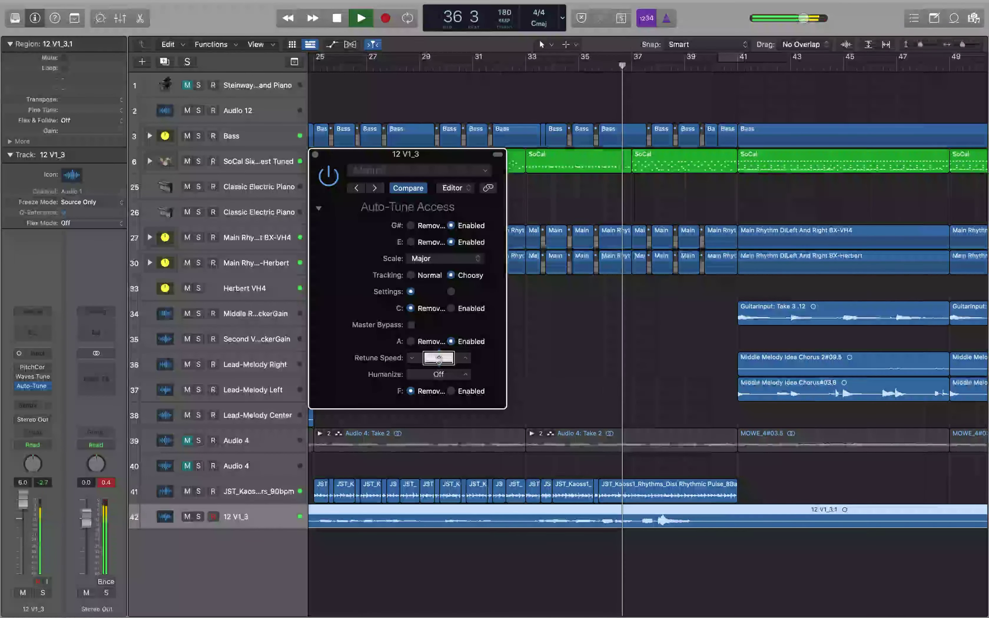
{"action": "key", "text": "space"}
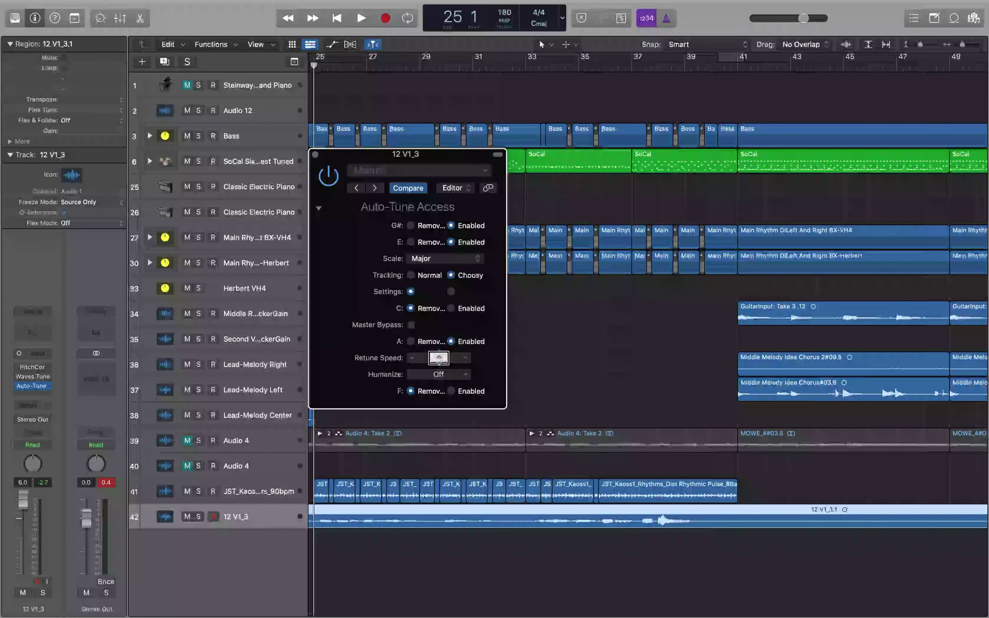
{"action": "key", "text": "space"}
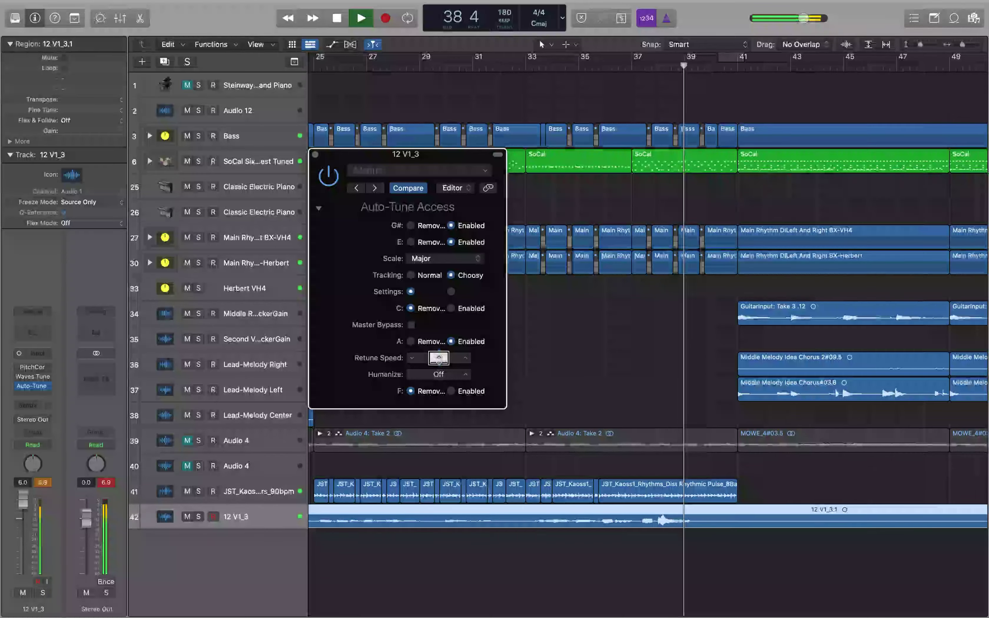
{"action": "key", "text": "space"}
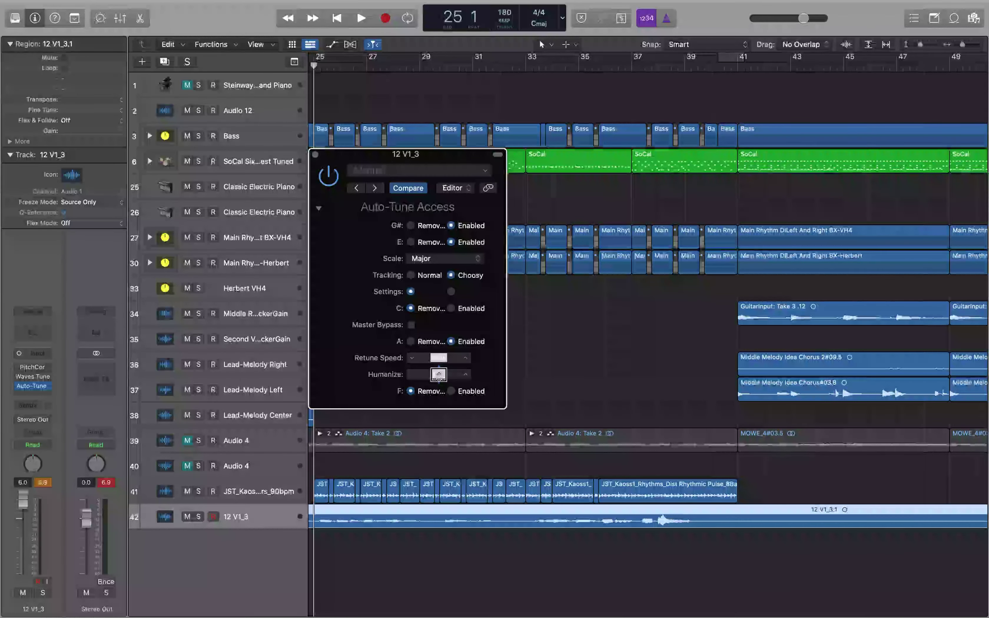
Step: Audition the song from bar 25 twice with Auto-Tune Access enabled, alternating between the full mix and the soloed 12 V1_3 vocal
{"action": "key", "text": "space"}
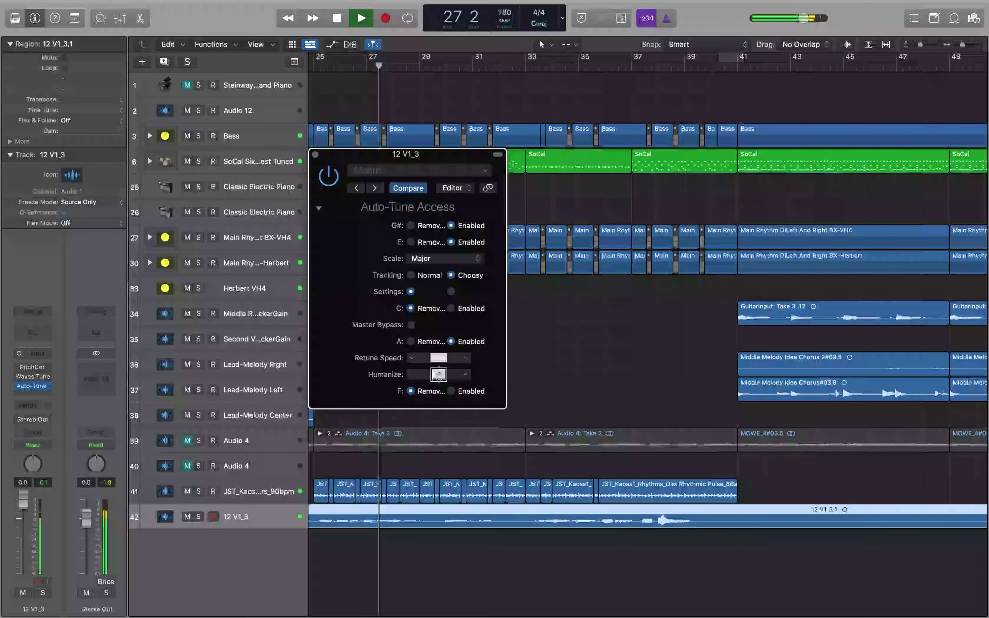
{"action": "key", "text": "s"}
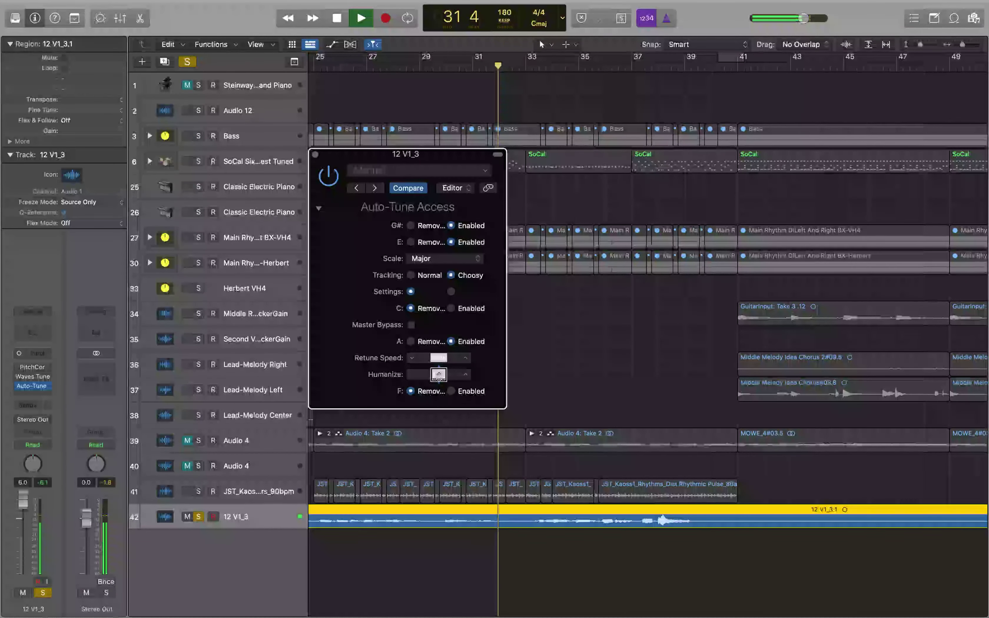
{"action": "key", "text": "s"}
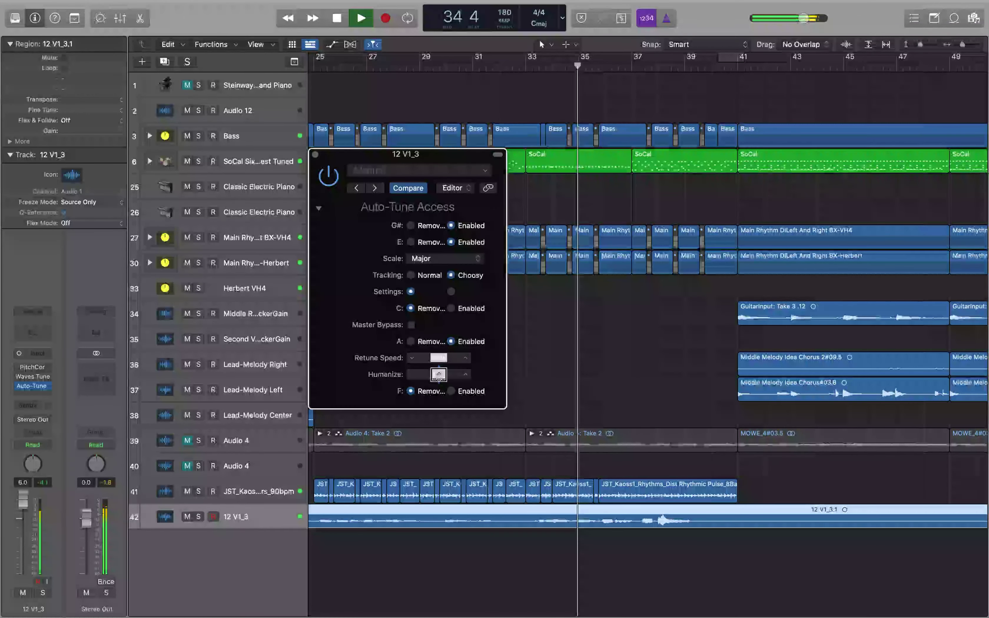
{"action": "key", "text": "s"}
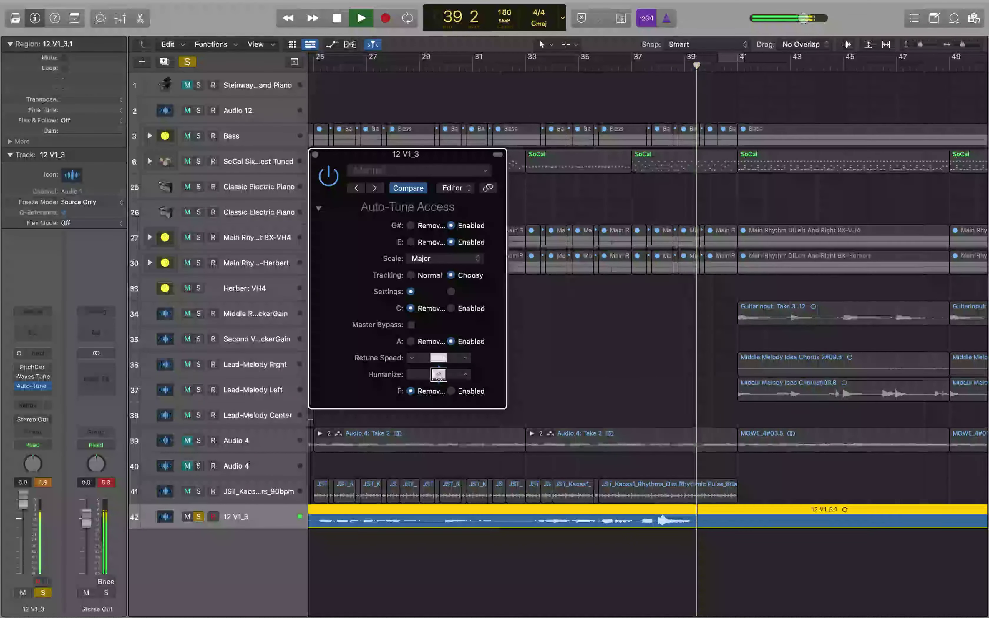
{"action": "key", "text": "s"}
{"action": "key", "text": "space"}
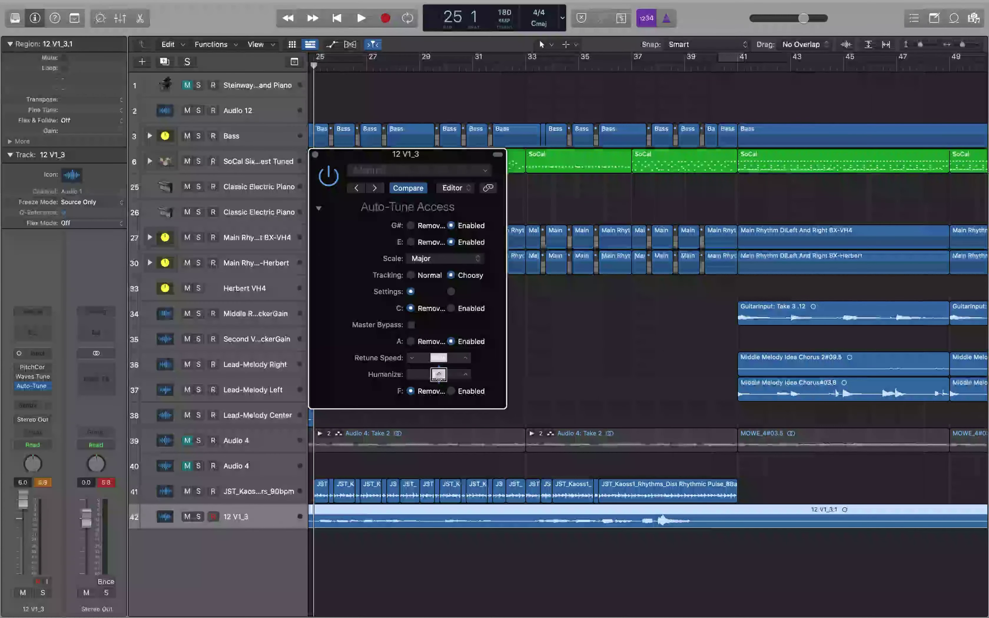
{"action": "key", "text": "space"}
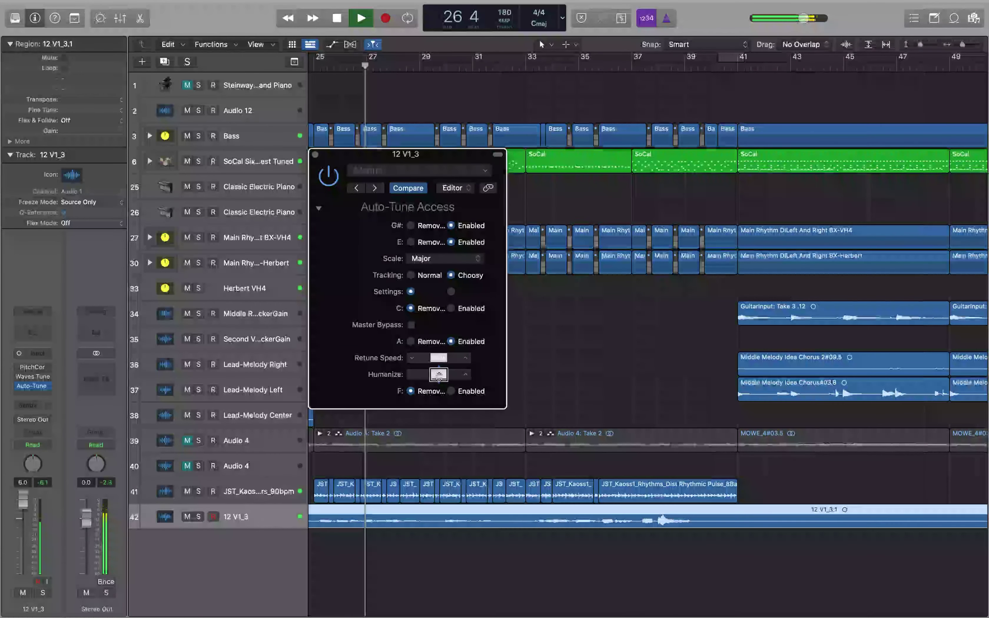
{"action": "key", "text": "s"}
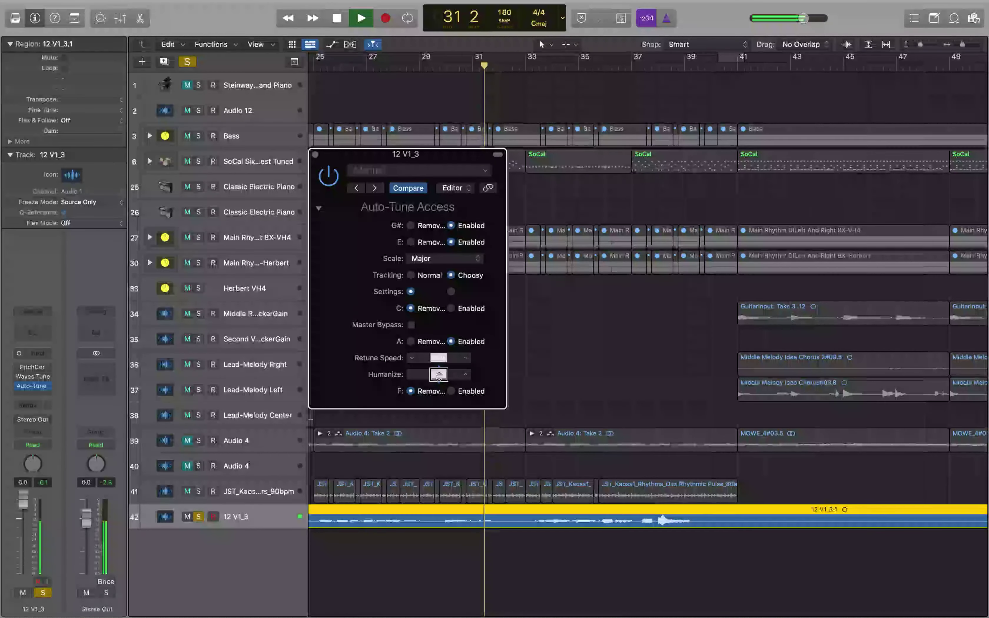
{"action": "key", "text": "s"}
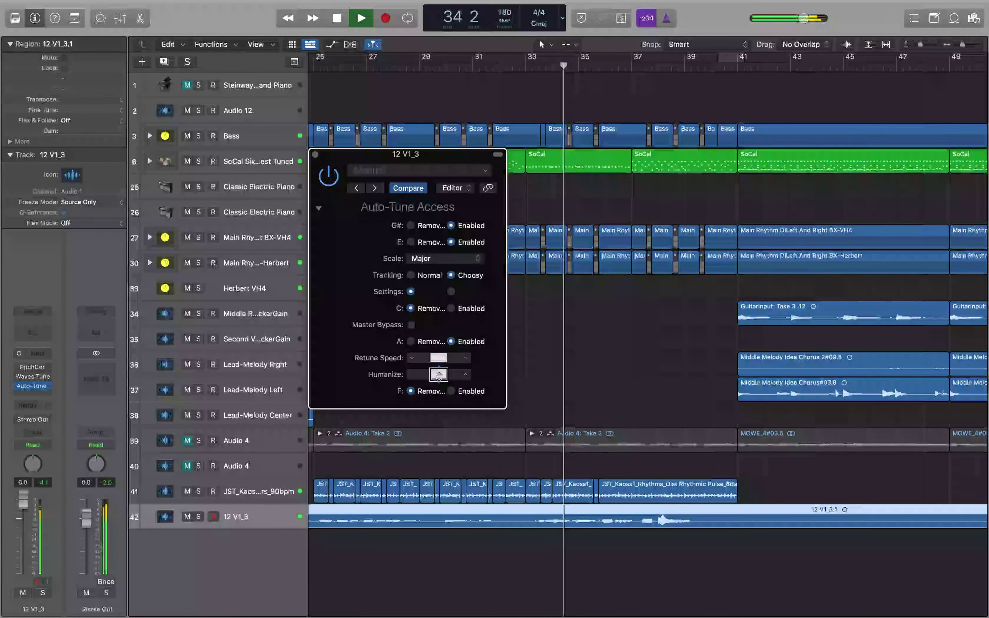
{"action": "key", "text": "s"}
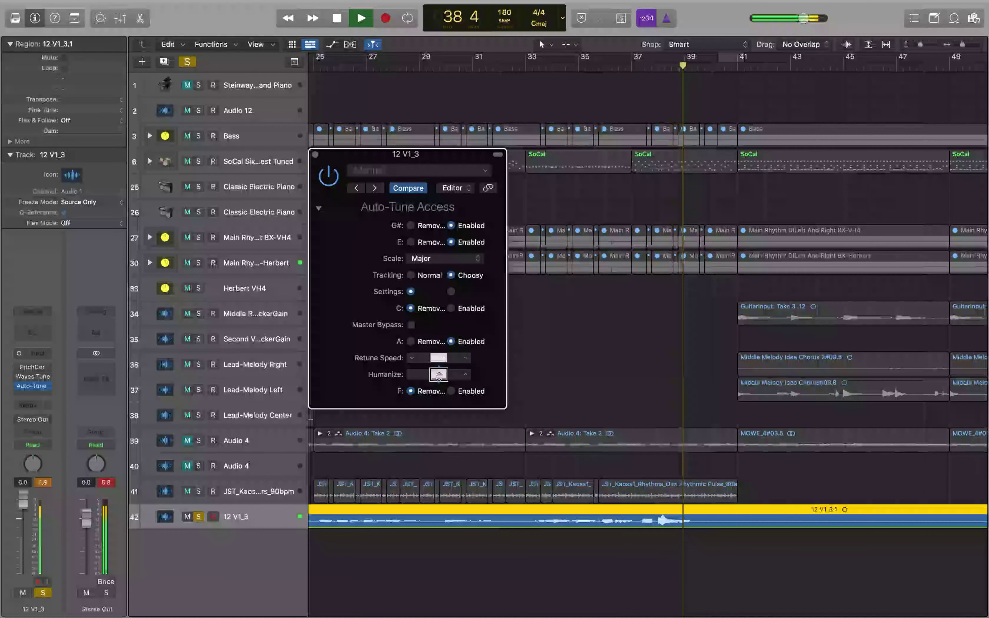
{"action": "key", "text": "s"}
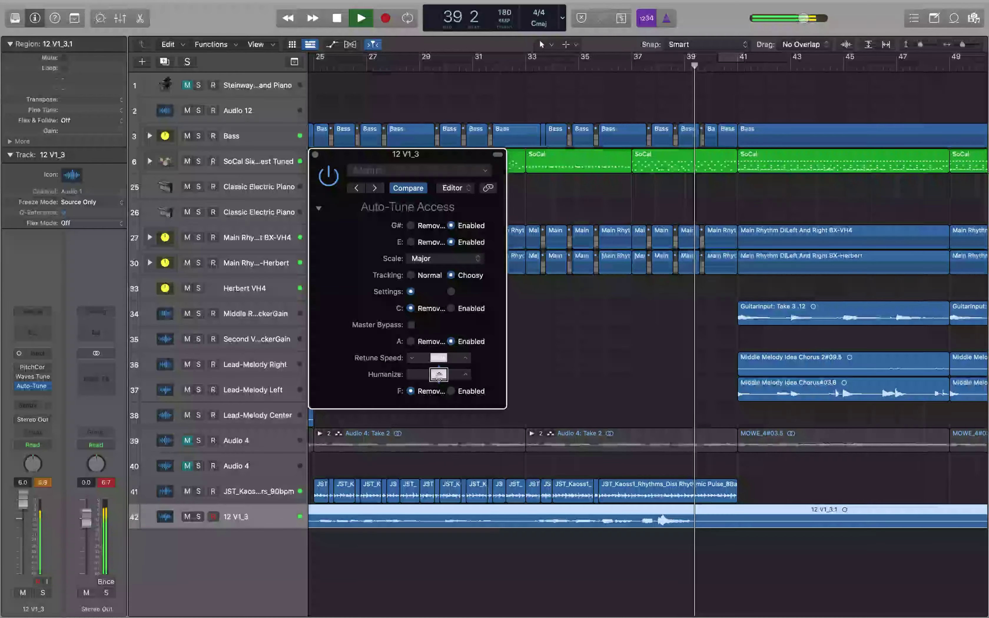
{"action": "key", "text": "space"}
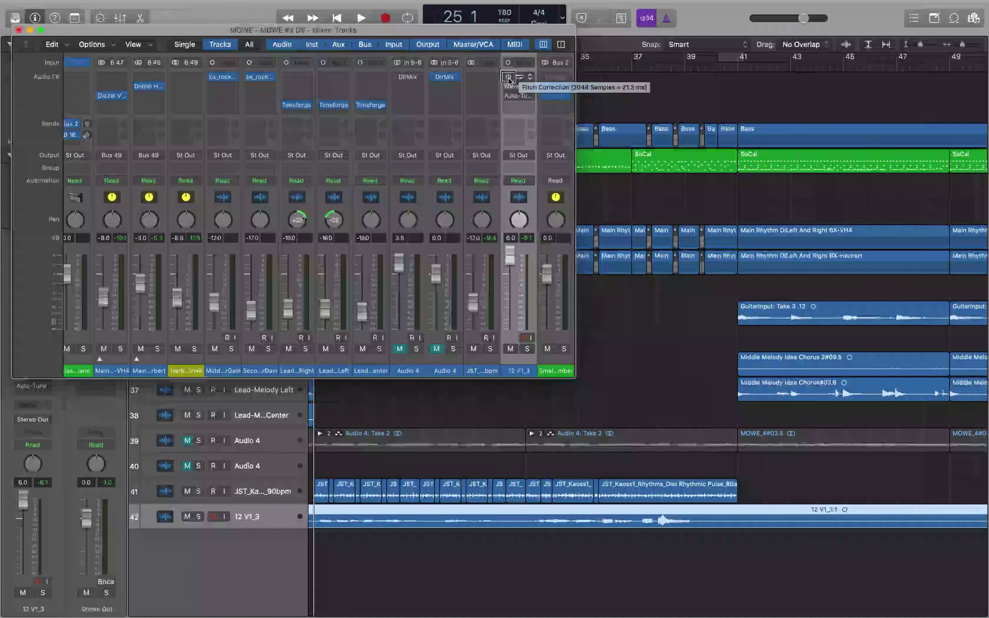
Step: Solo the 12 V1_3 vocal and audition it from bar 25 with all three pitch-correction plug-ins bypassed
{"action": "key", "text": "s"}
{"action": "key", "text": "space"}
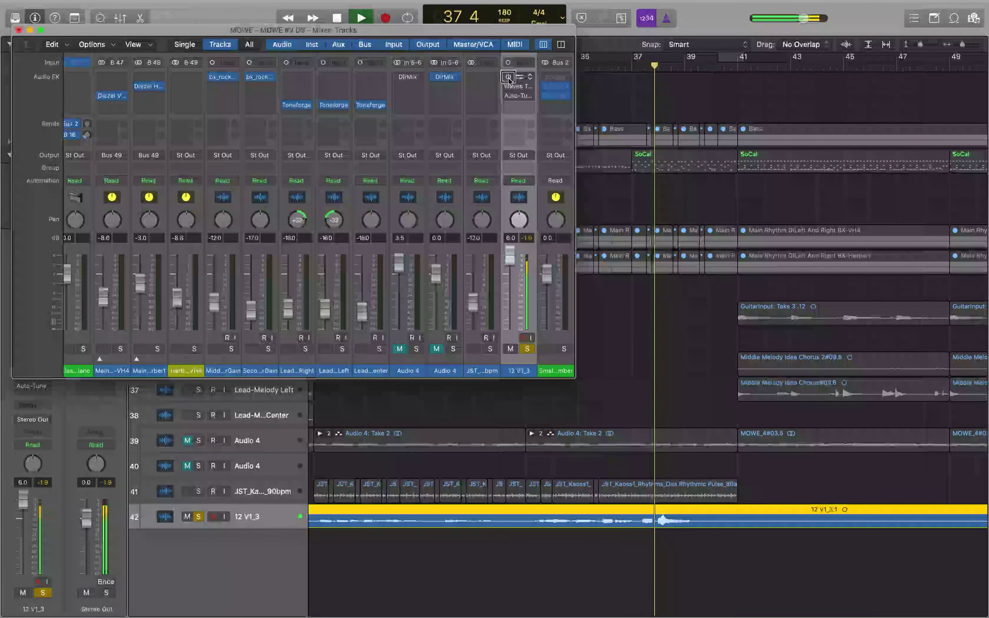
{"action": "key", "text": "space"}
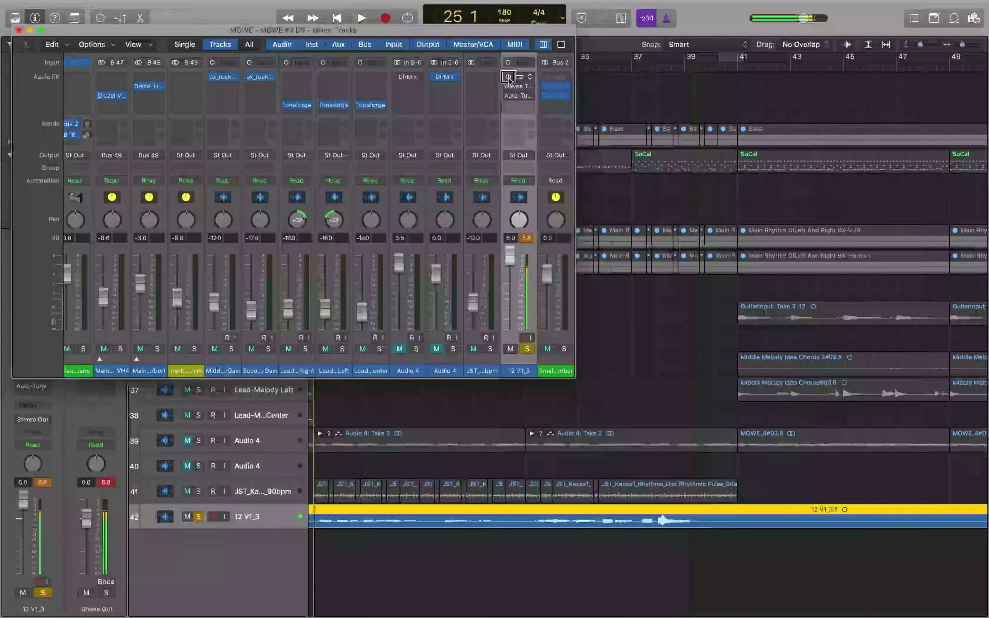
Step: Audition the soloed 12 V1_3 vocal from bar 25 with only PitchCor enabled and again with only Waves Tune Real-Time enabled
{"action": "key", "text": "space"}
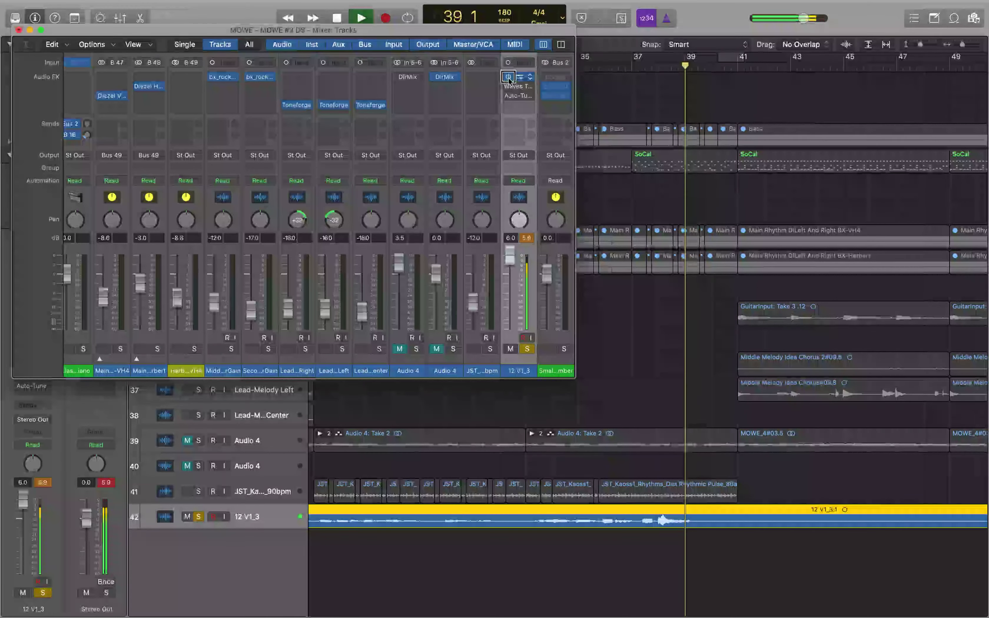
{"action": "key", "text": "space"}
{"action": "key", "text": "space"}
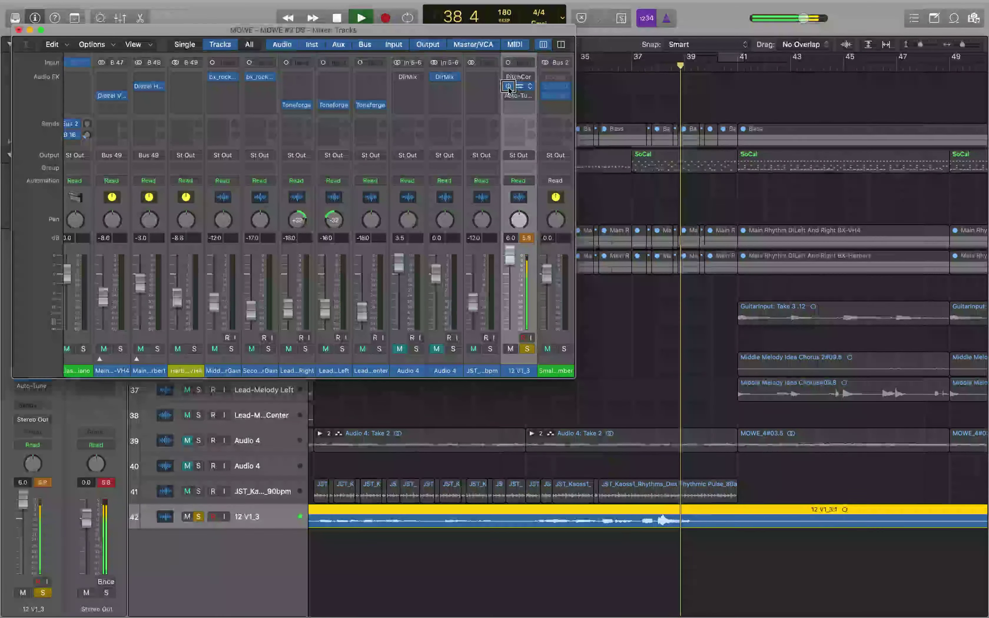
Step: Bypass Waves Tune Real-Time, enable Auto-Tune Access and audition the soloed 12 V1_3 vocal from bar 25
{"action": "left_click", "coordinate": [509, 86]}
{"action": "left_click", "coordinate": [509, 95]}
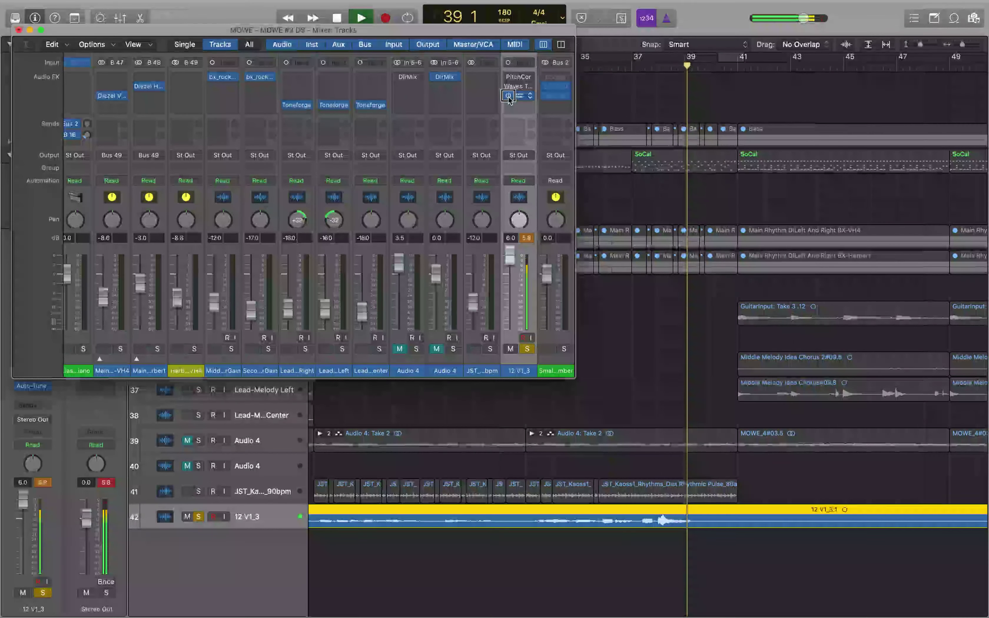
{"action": "key", "text": "space"}
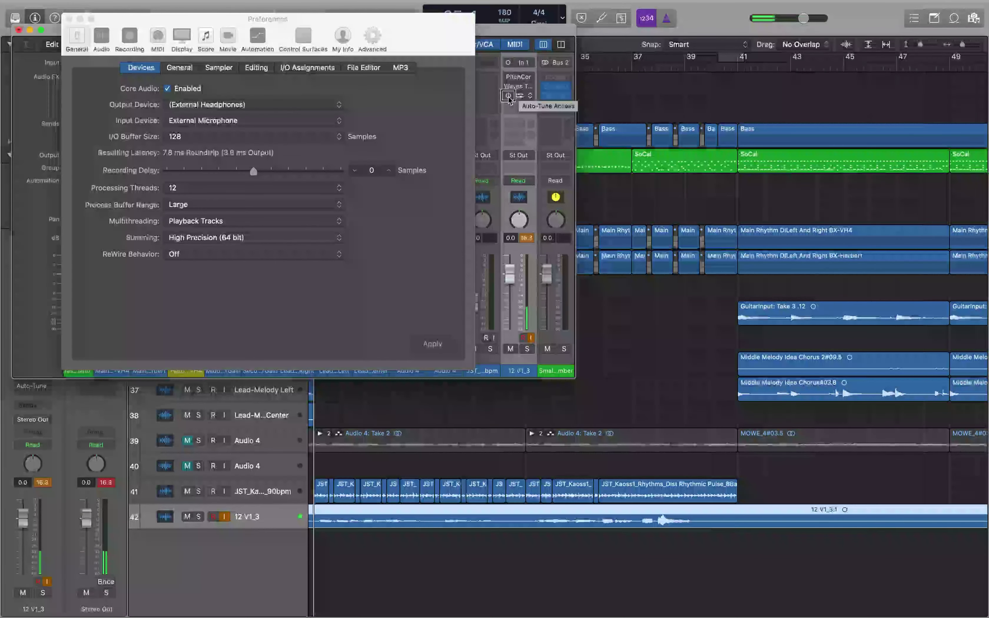
Step: Enable Auto-Tune Access on the input-monitored 12 V1_3 track to hear it on the live microphone signal
{"action": "left_click", "coordinate": [508, 96]}
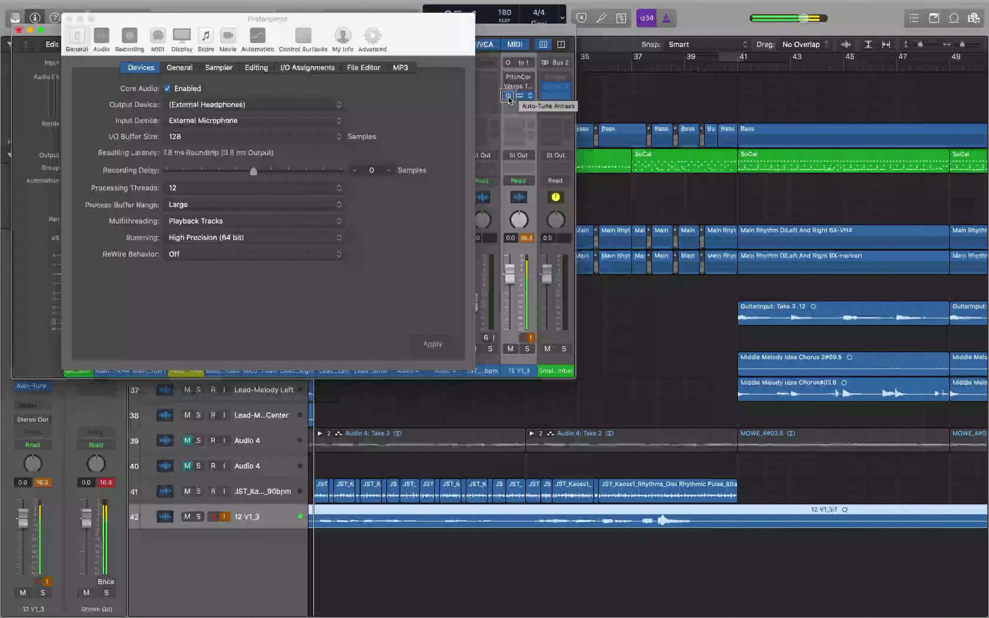